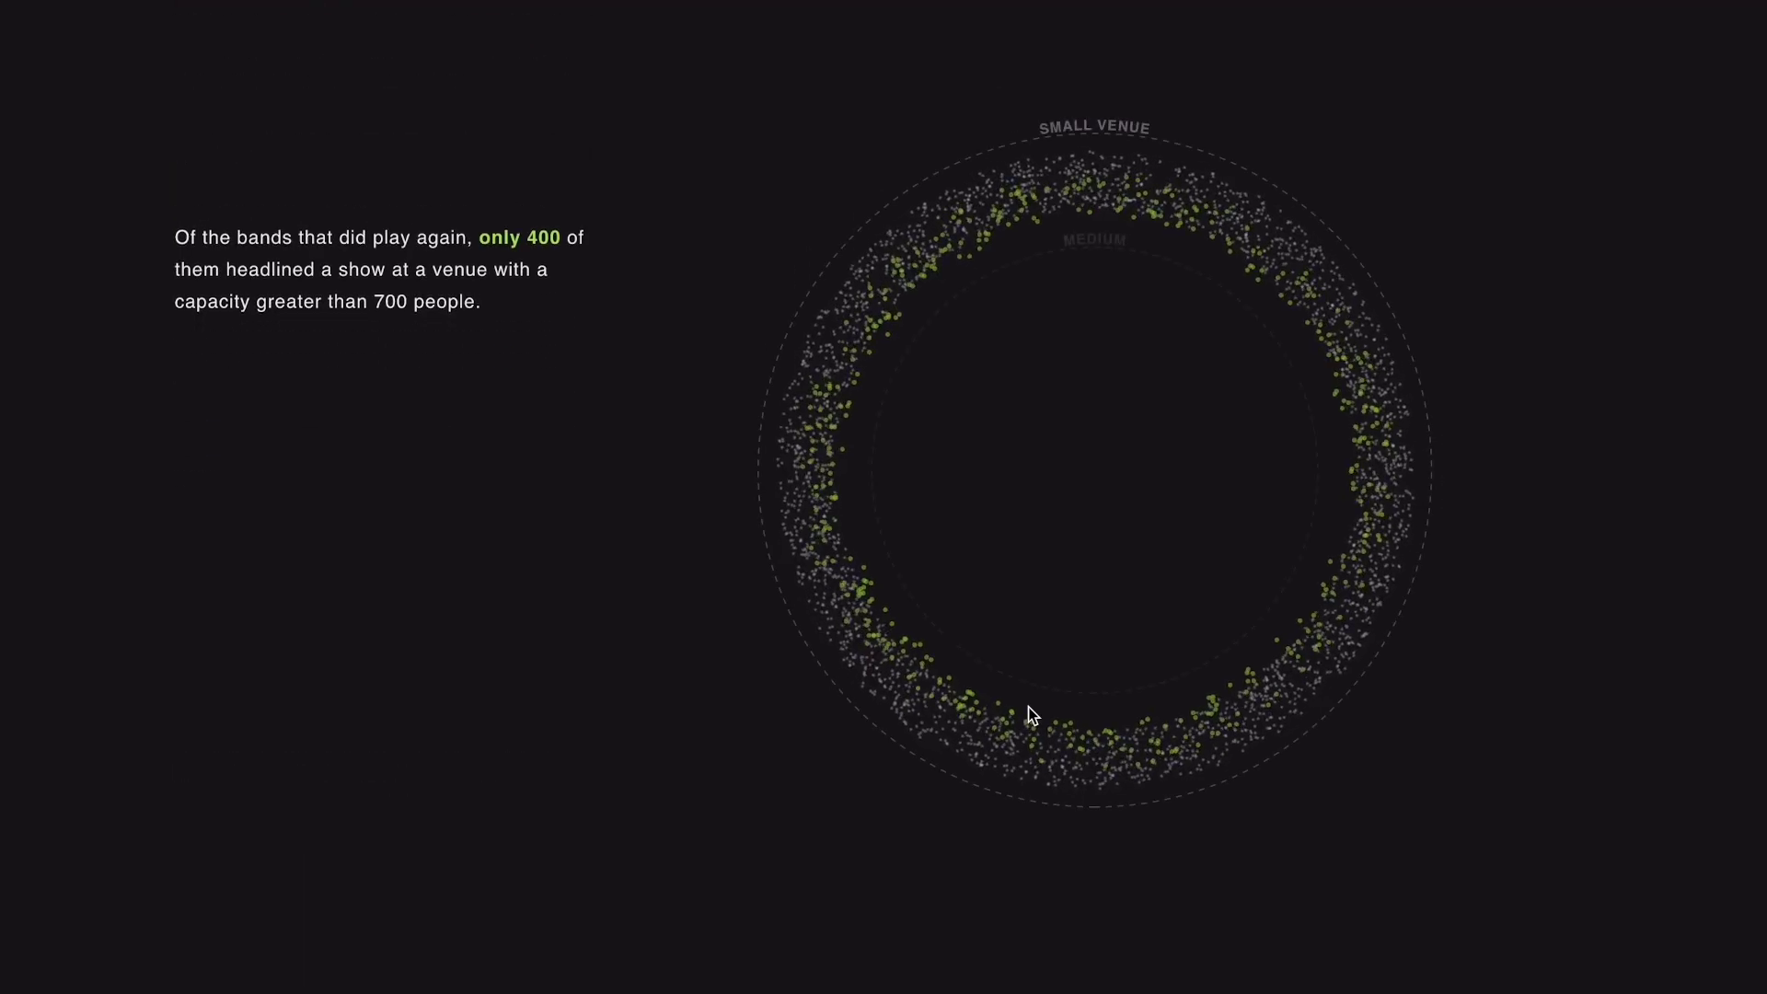
pyautogui.scroll(-15, 1028, 707)
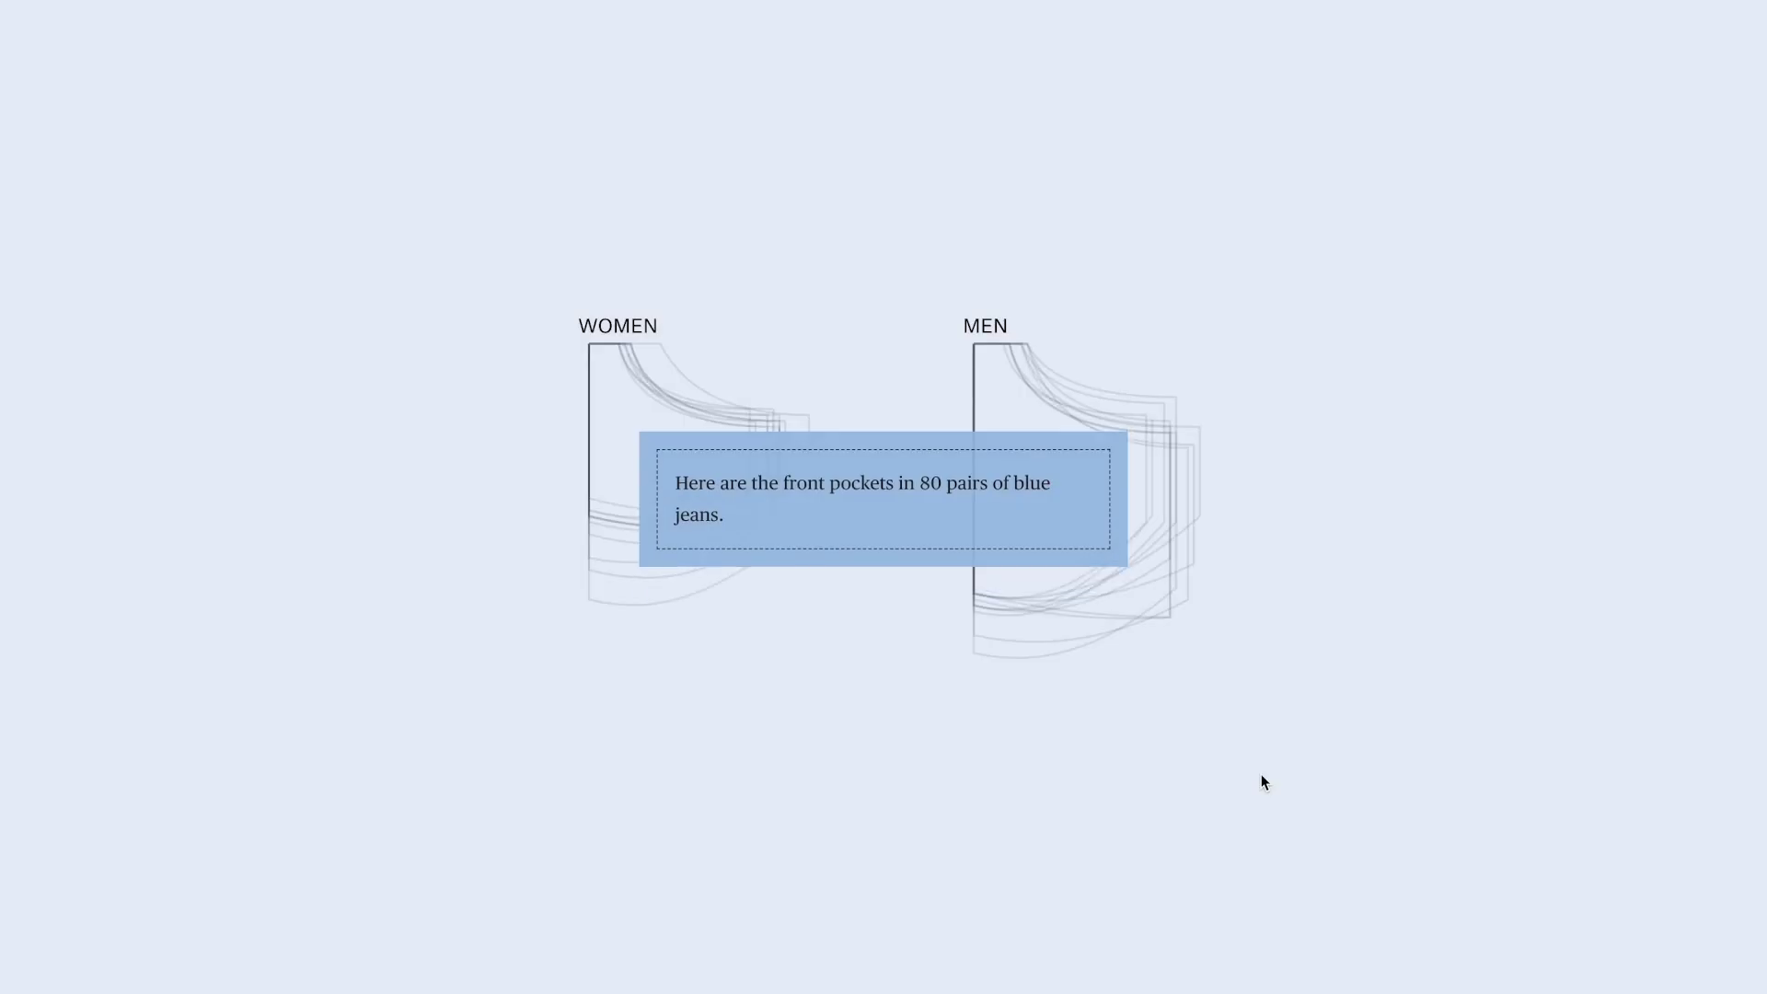
pyautogui.scroll(-10, 1261, 776)
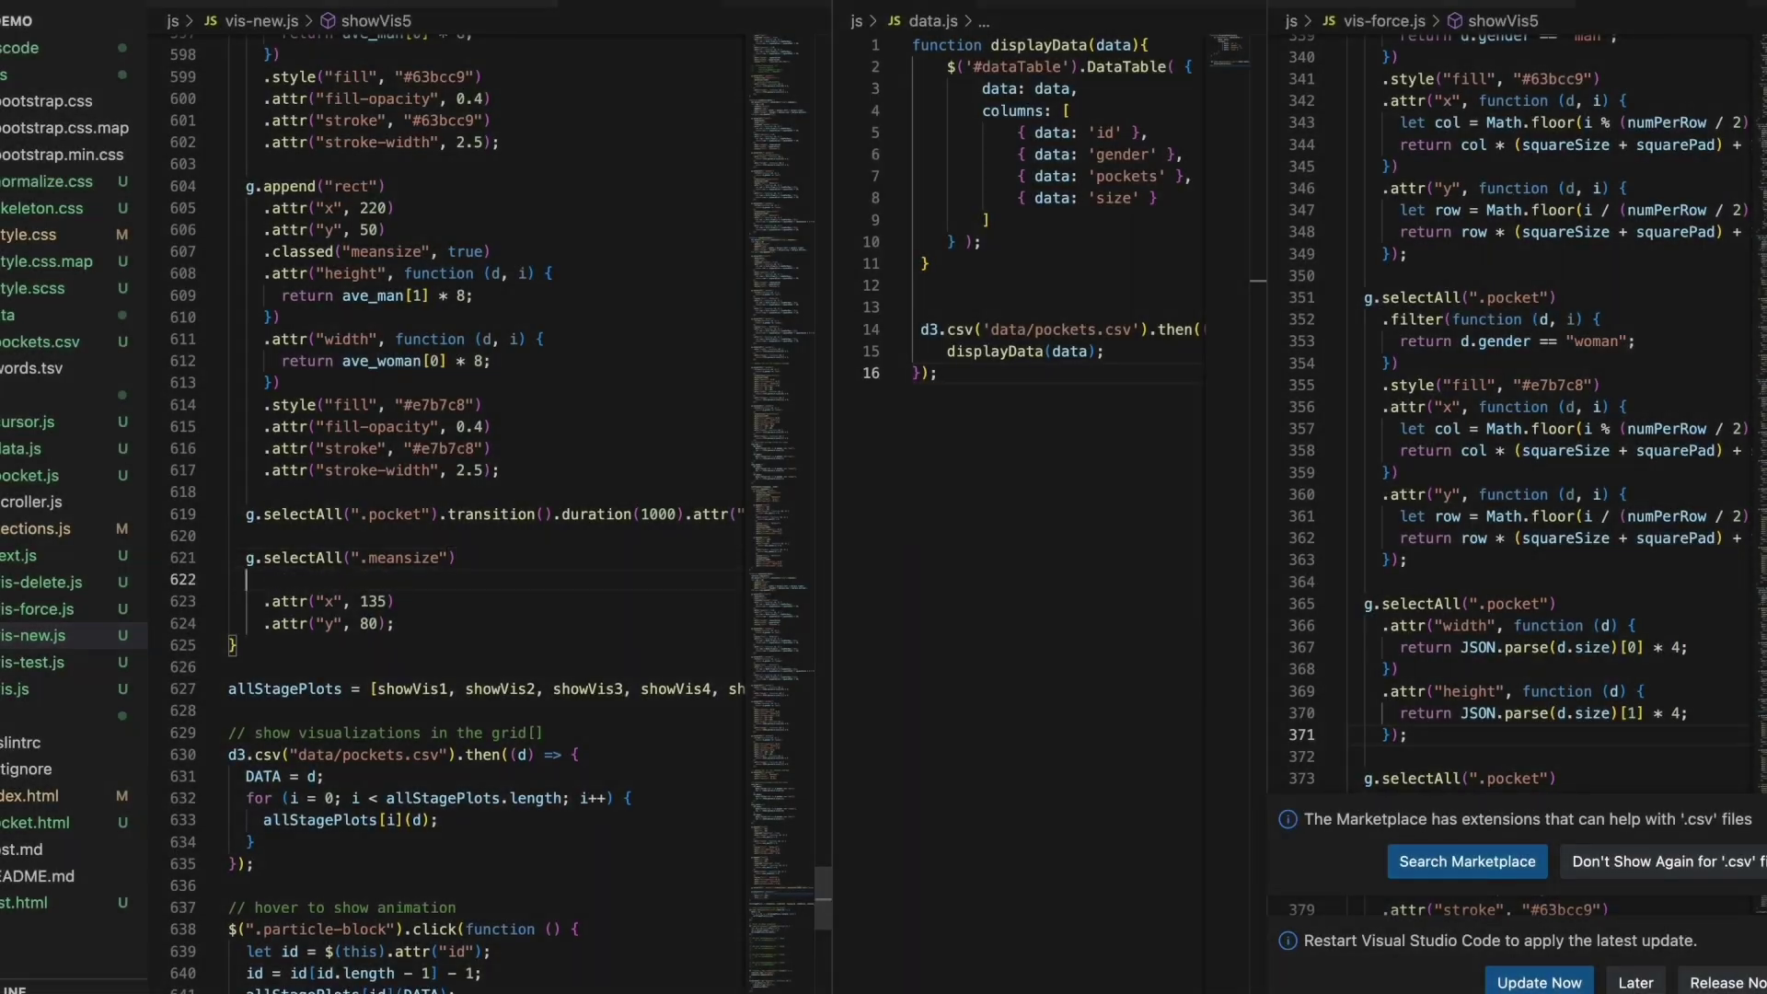
pyautogui.write('.tr')
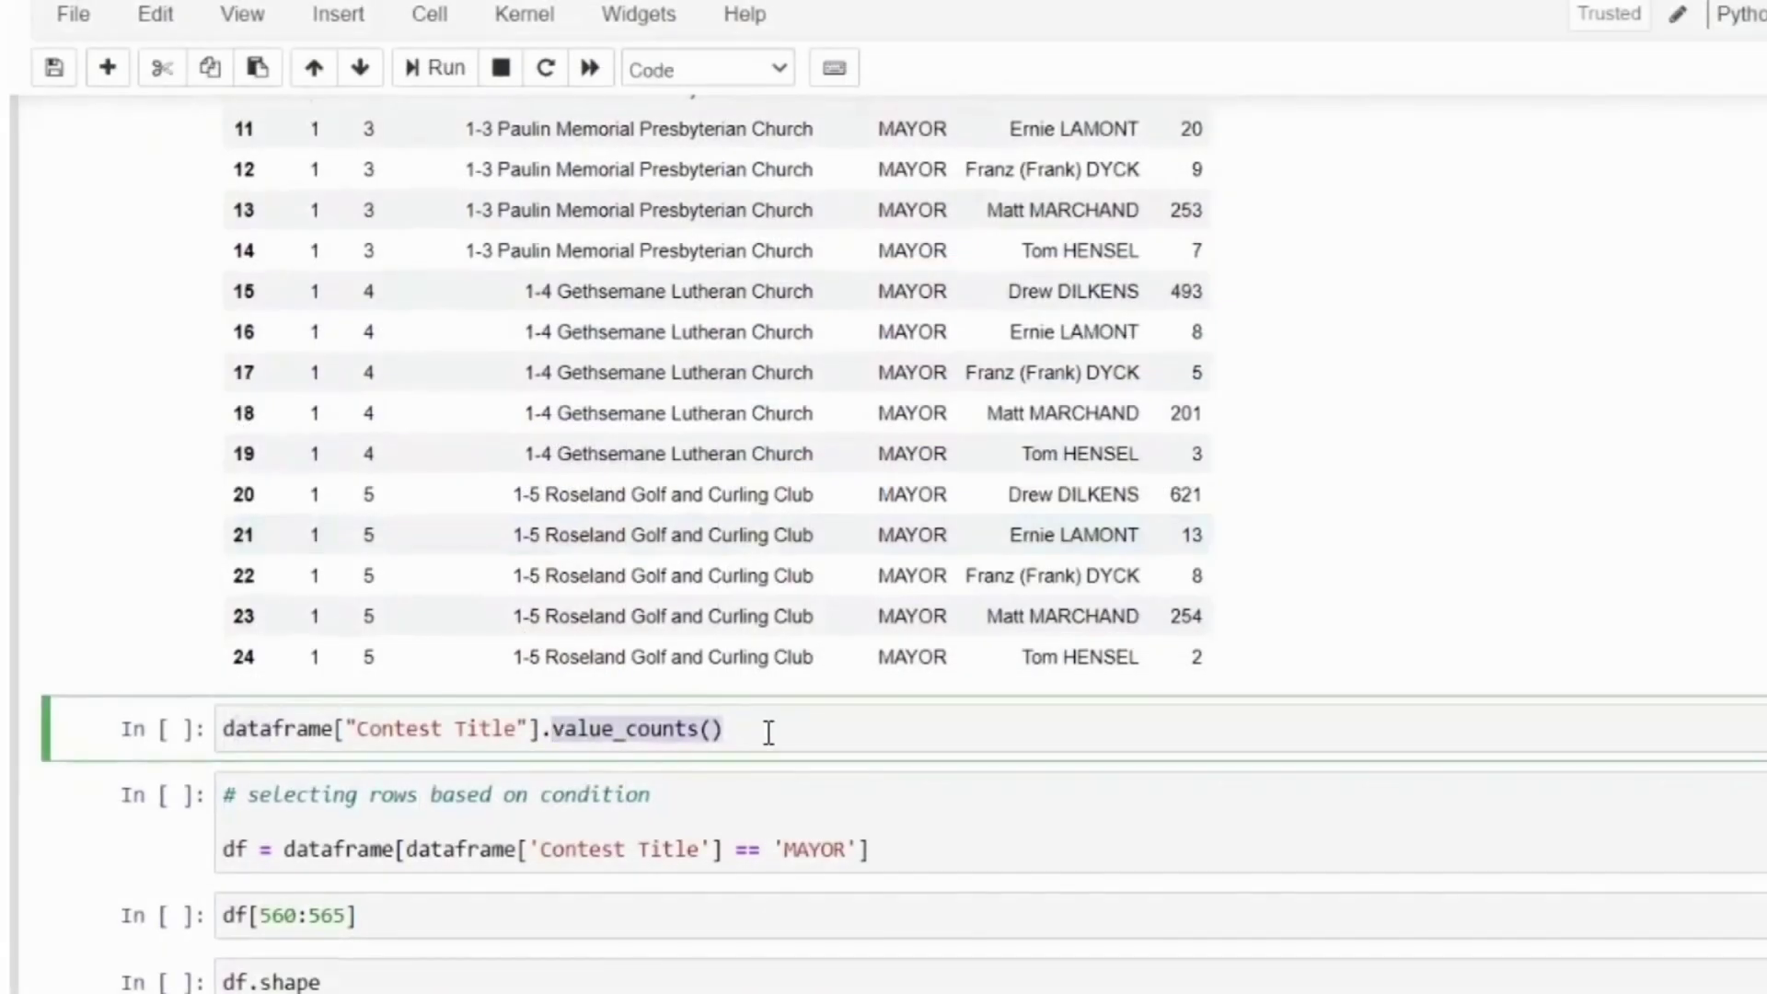
pyautogui.hotkey('ctrl', 'Return')
pyautogui.scroll(-4, 930, 793)
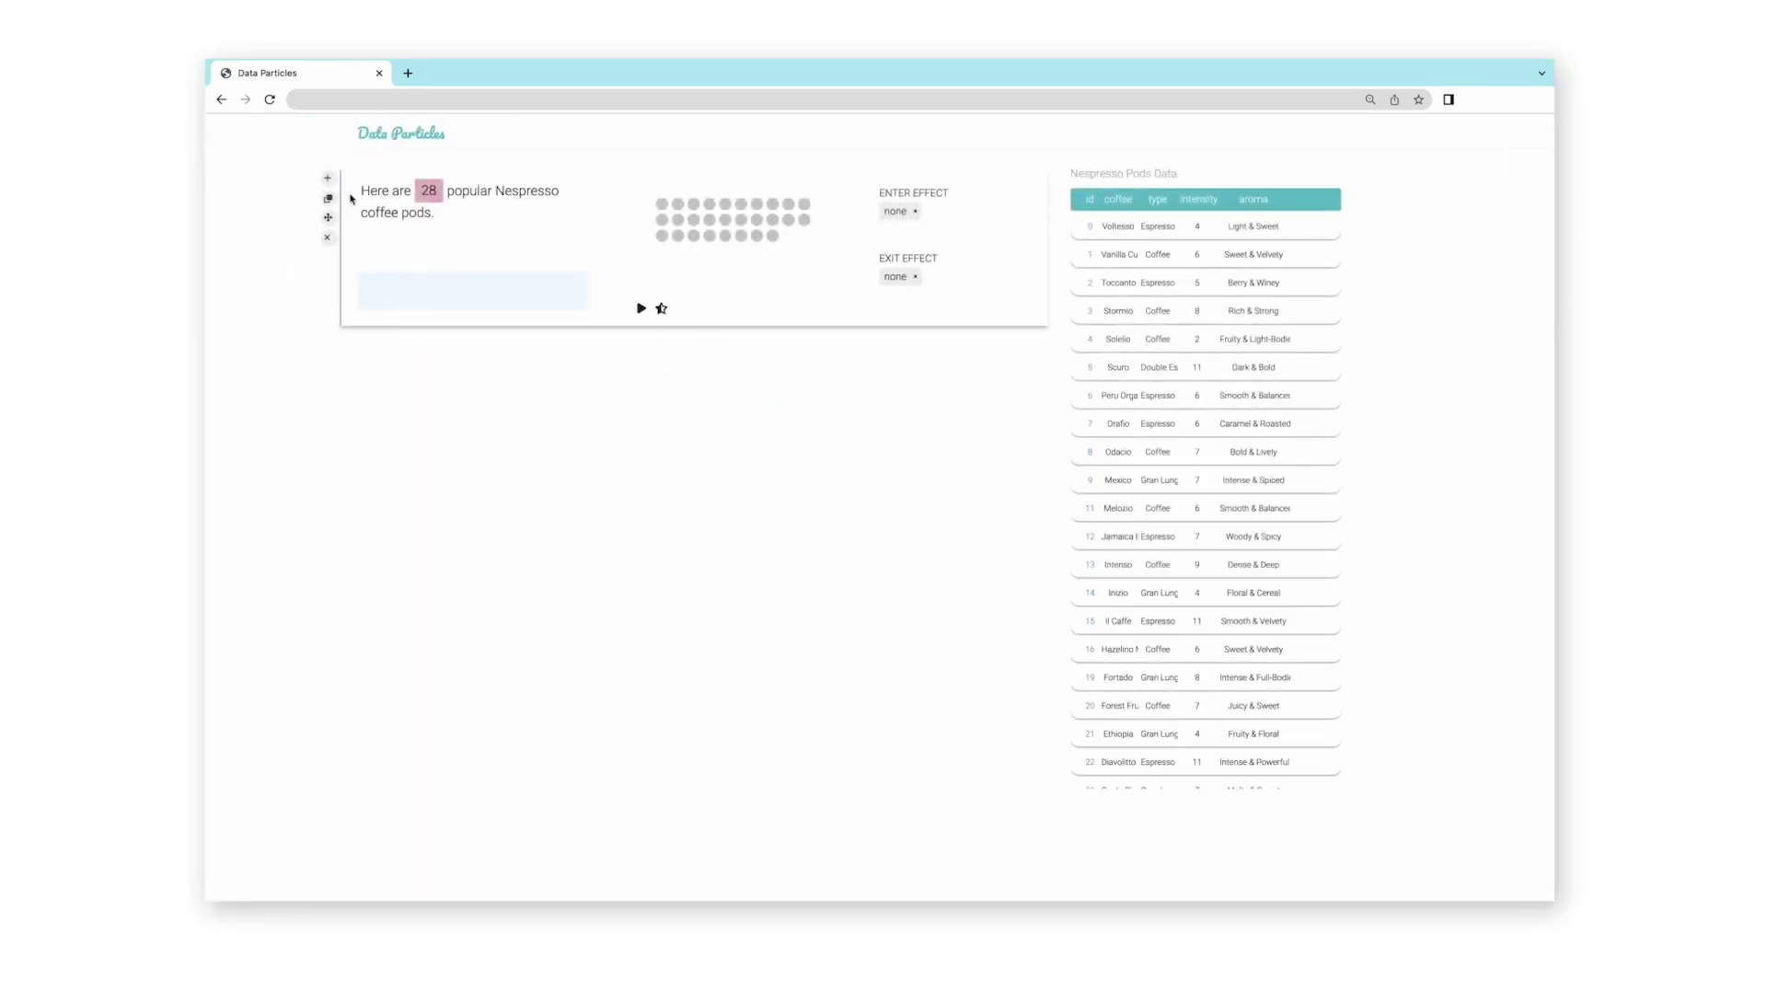
# Add a second story block reading "These coffee pods are of a wide range of" and end it with the linked intensity field.
pyautogui.click(327, 177)
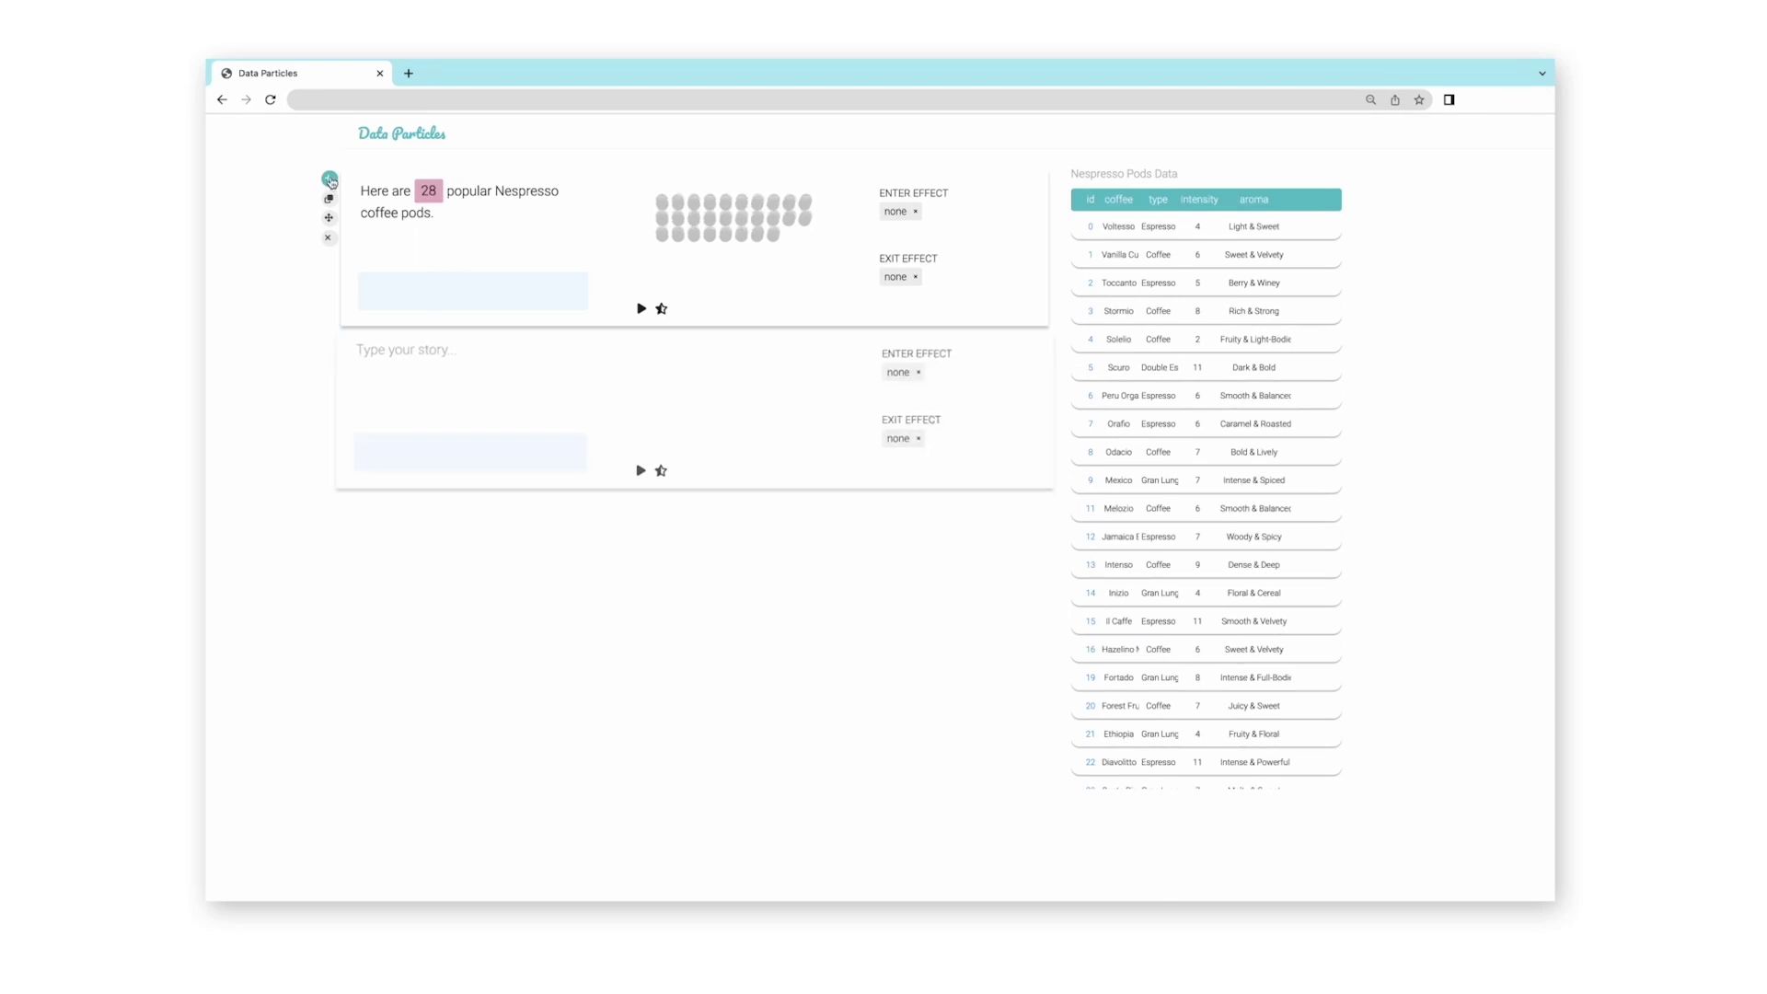
pyautogui.click(422, 351)
pyautogui.write('These coffee pods')
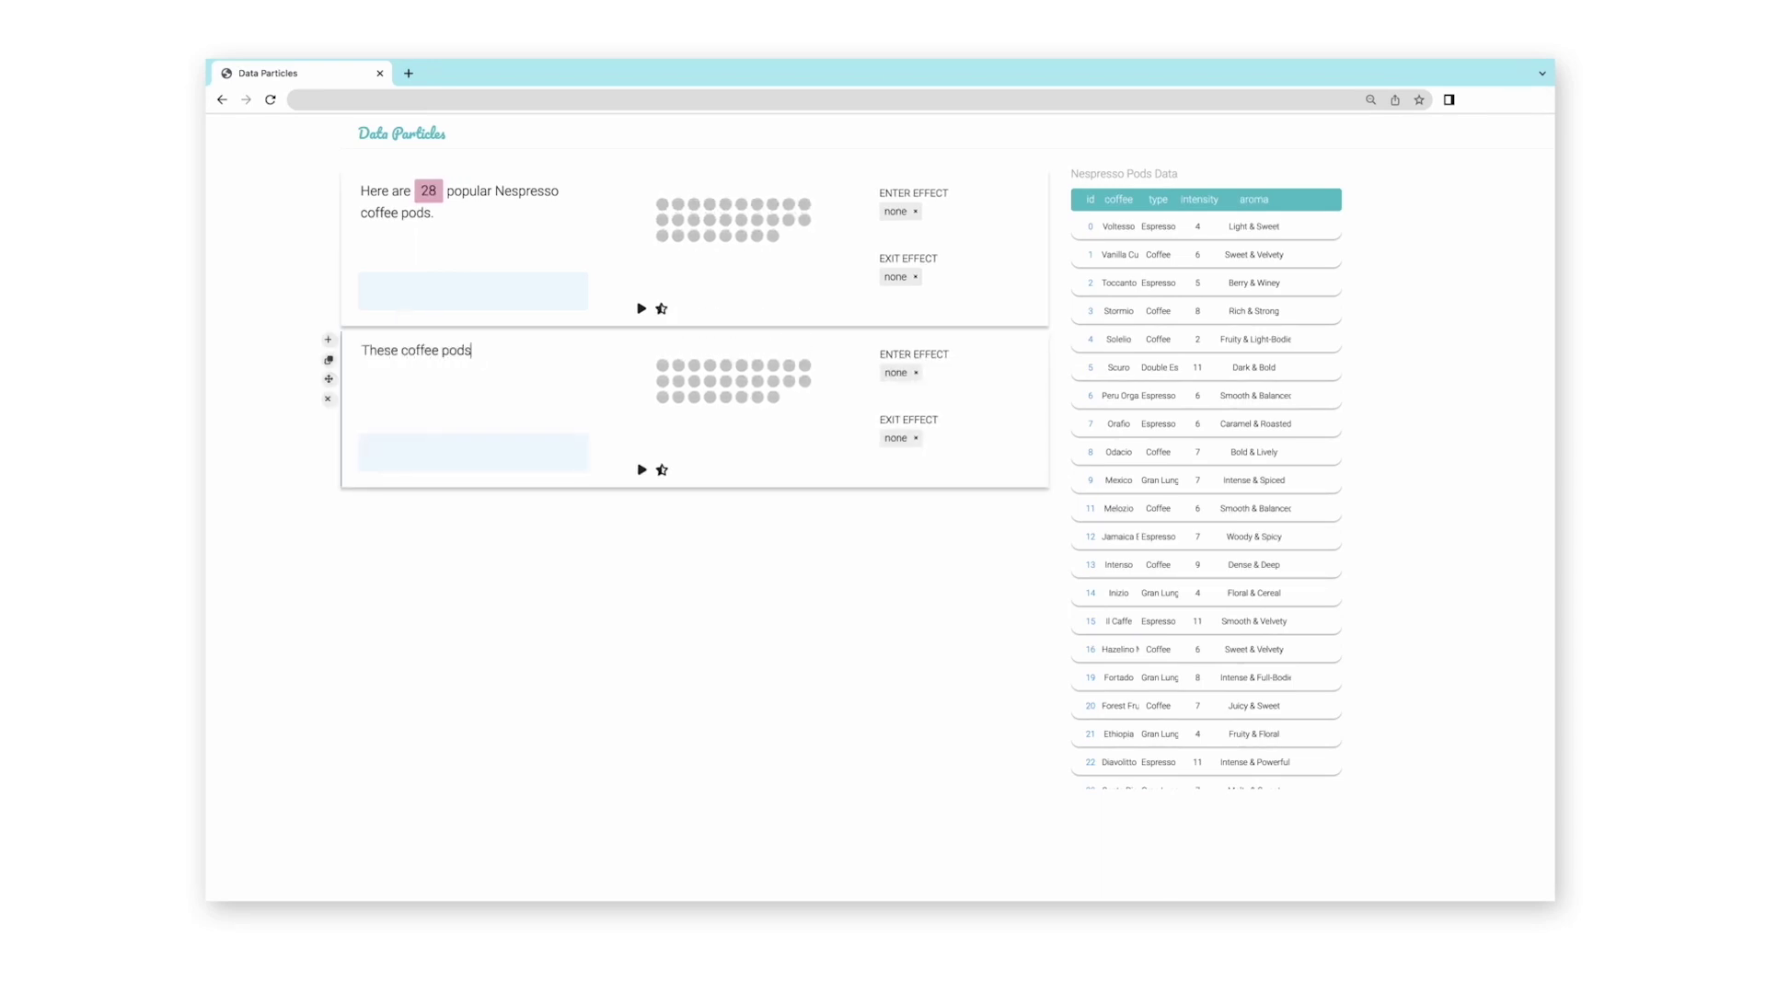
pyautogui.write(' dre of a wide range of #inten')
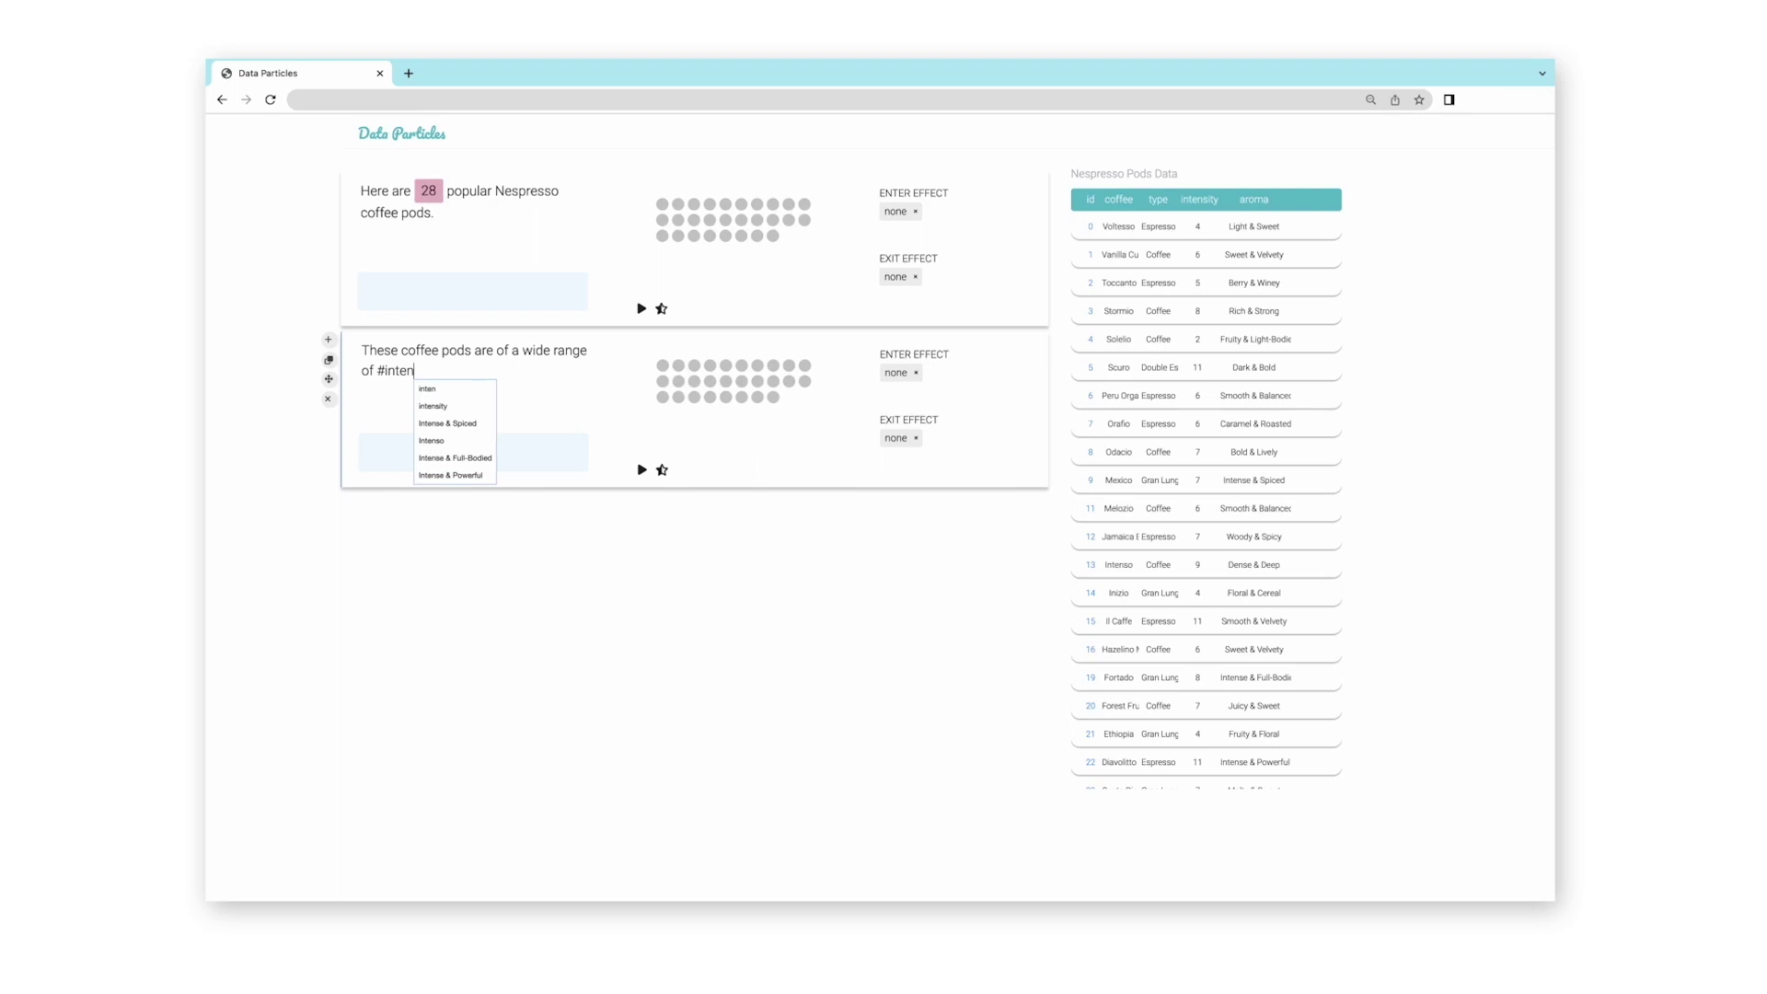
pyautogui.press('Down')
pyautogui.press('Down')
pyautogui.press('Return')
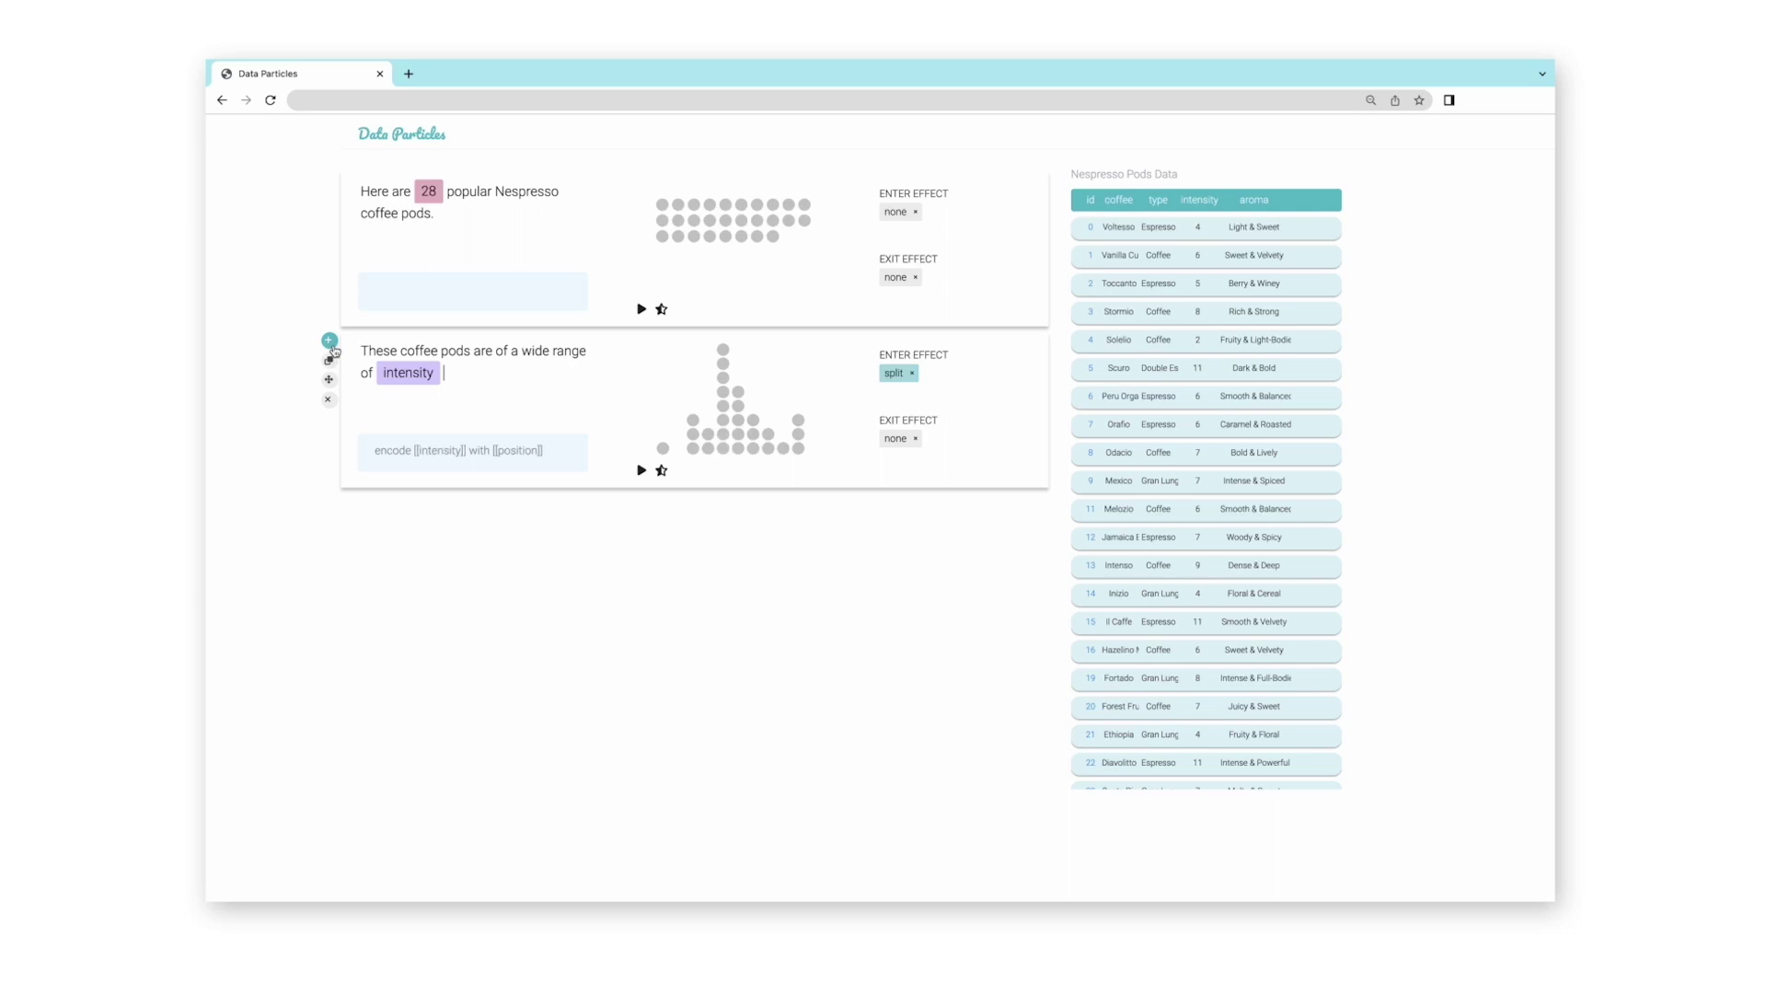
# Add a third story block reading "We can categorize them into light", with light tagged as a new group.
pyautogui.click(332, 343)
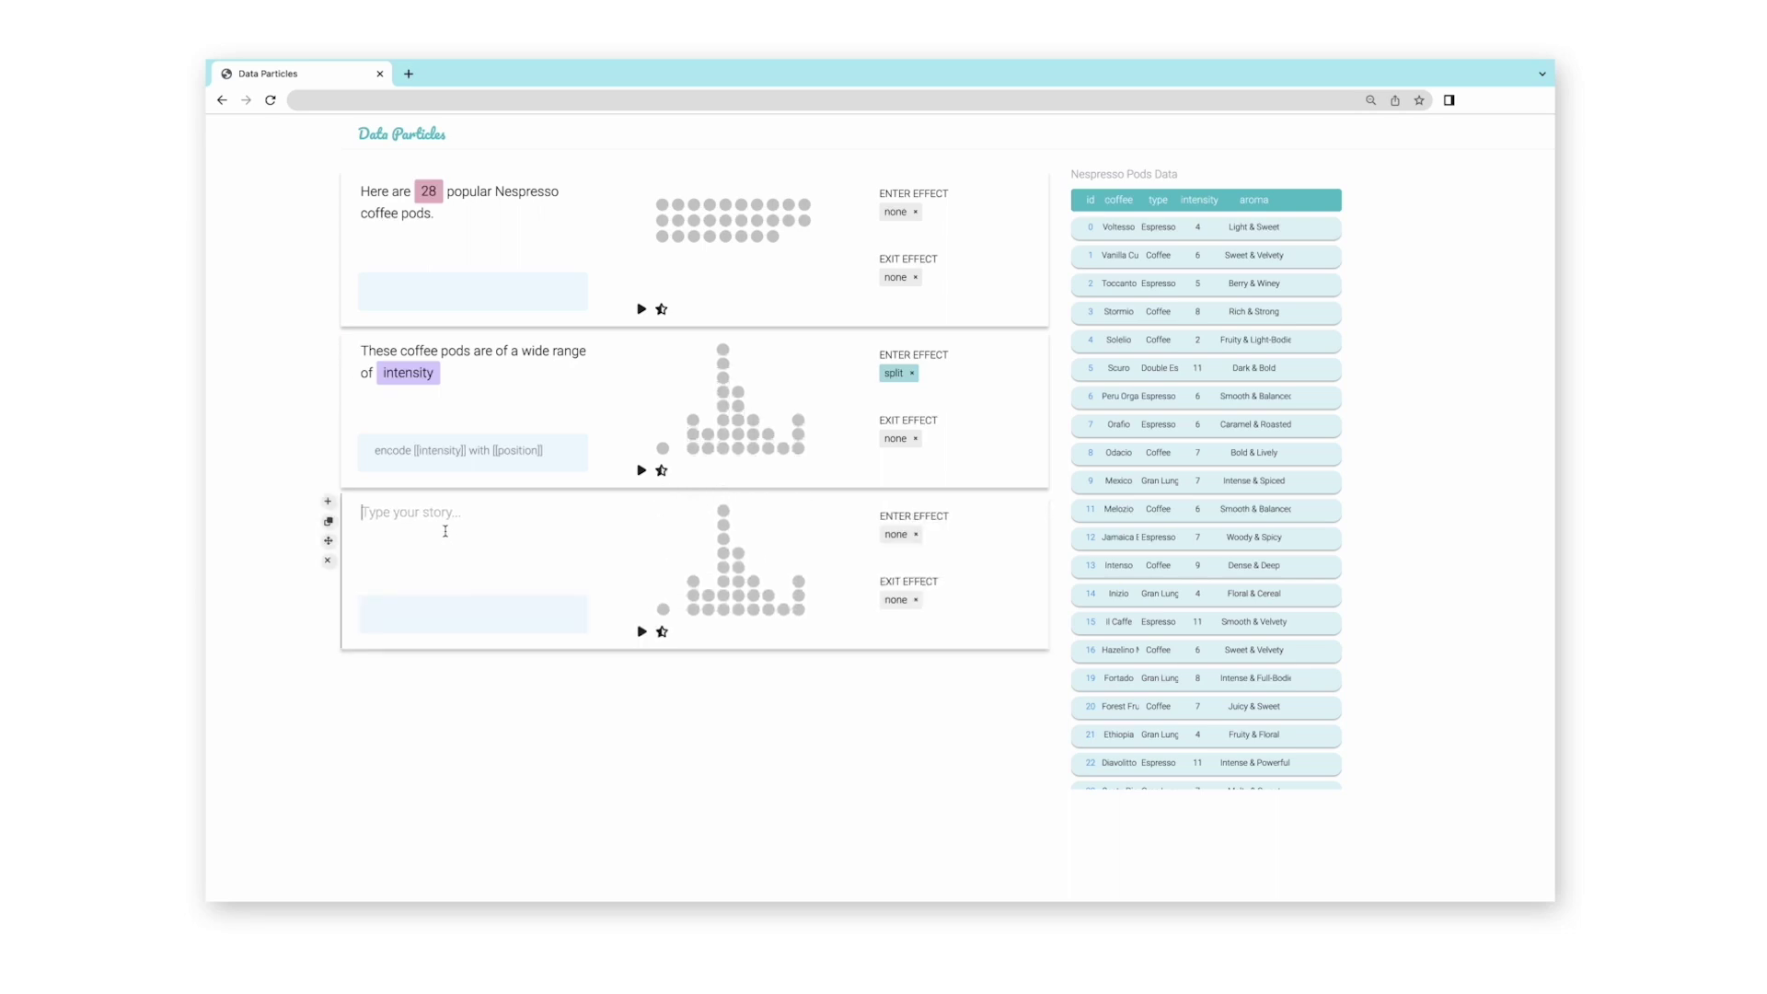
pyautogui.write('We can categorize them into light')
pyautogui.press('Return')
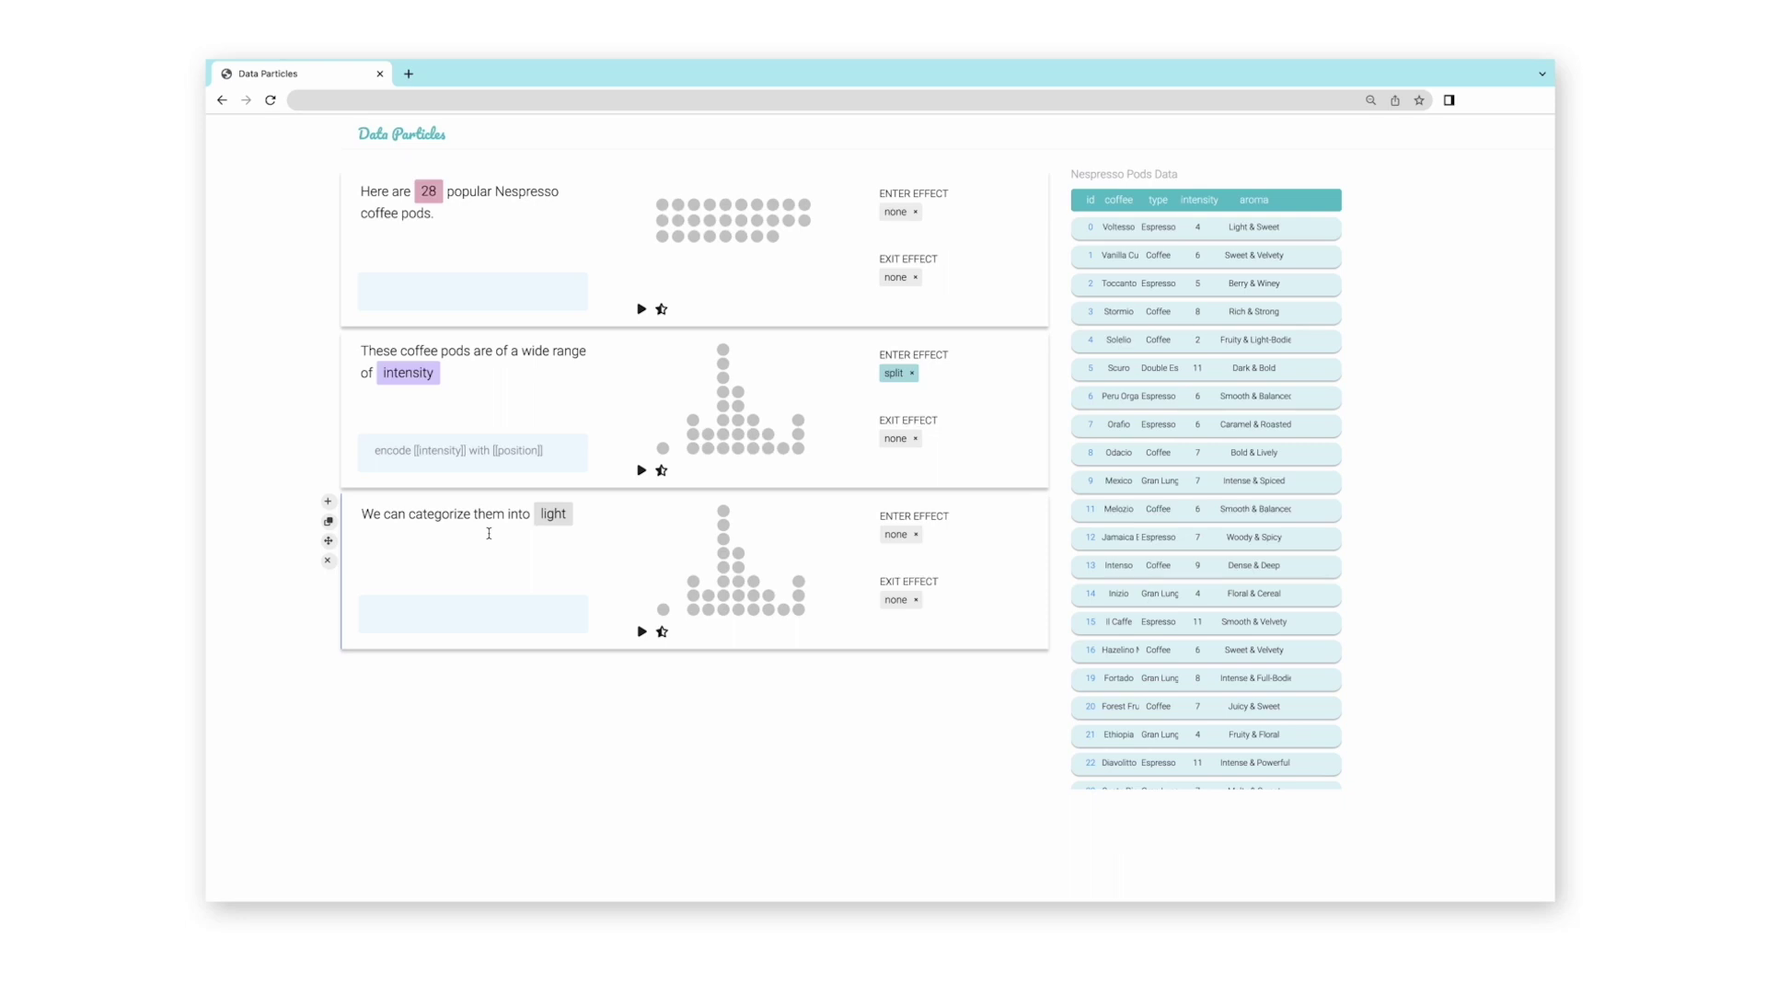
# Define the light group in the third block as pods with intensity of at most 5.
pyautogui.click(443, 543)
pyautogui.click(548, 518)
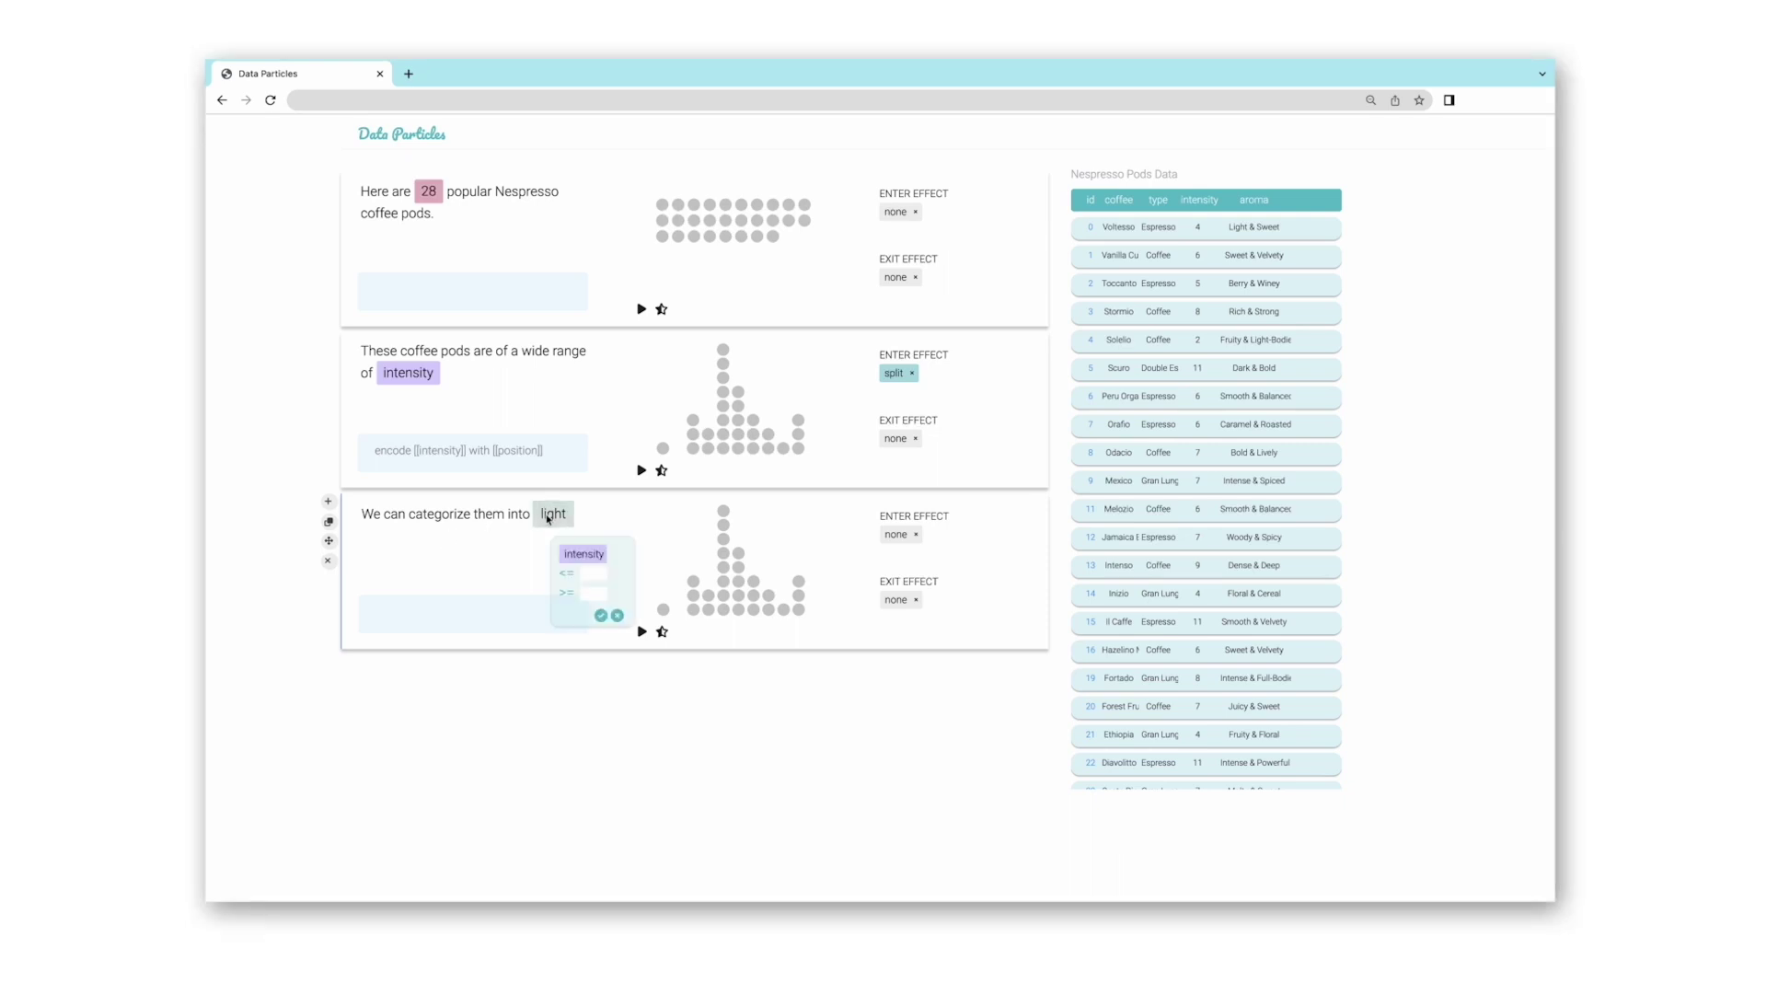
pyautogui.click(593, 573)
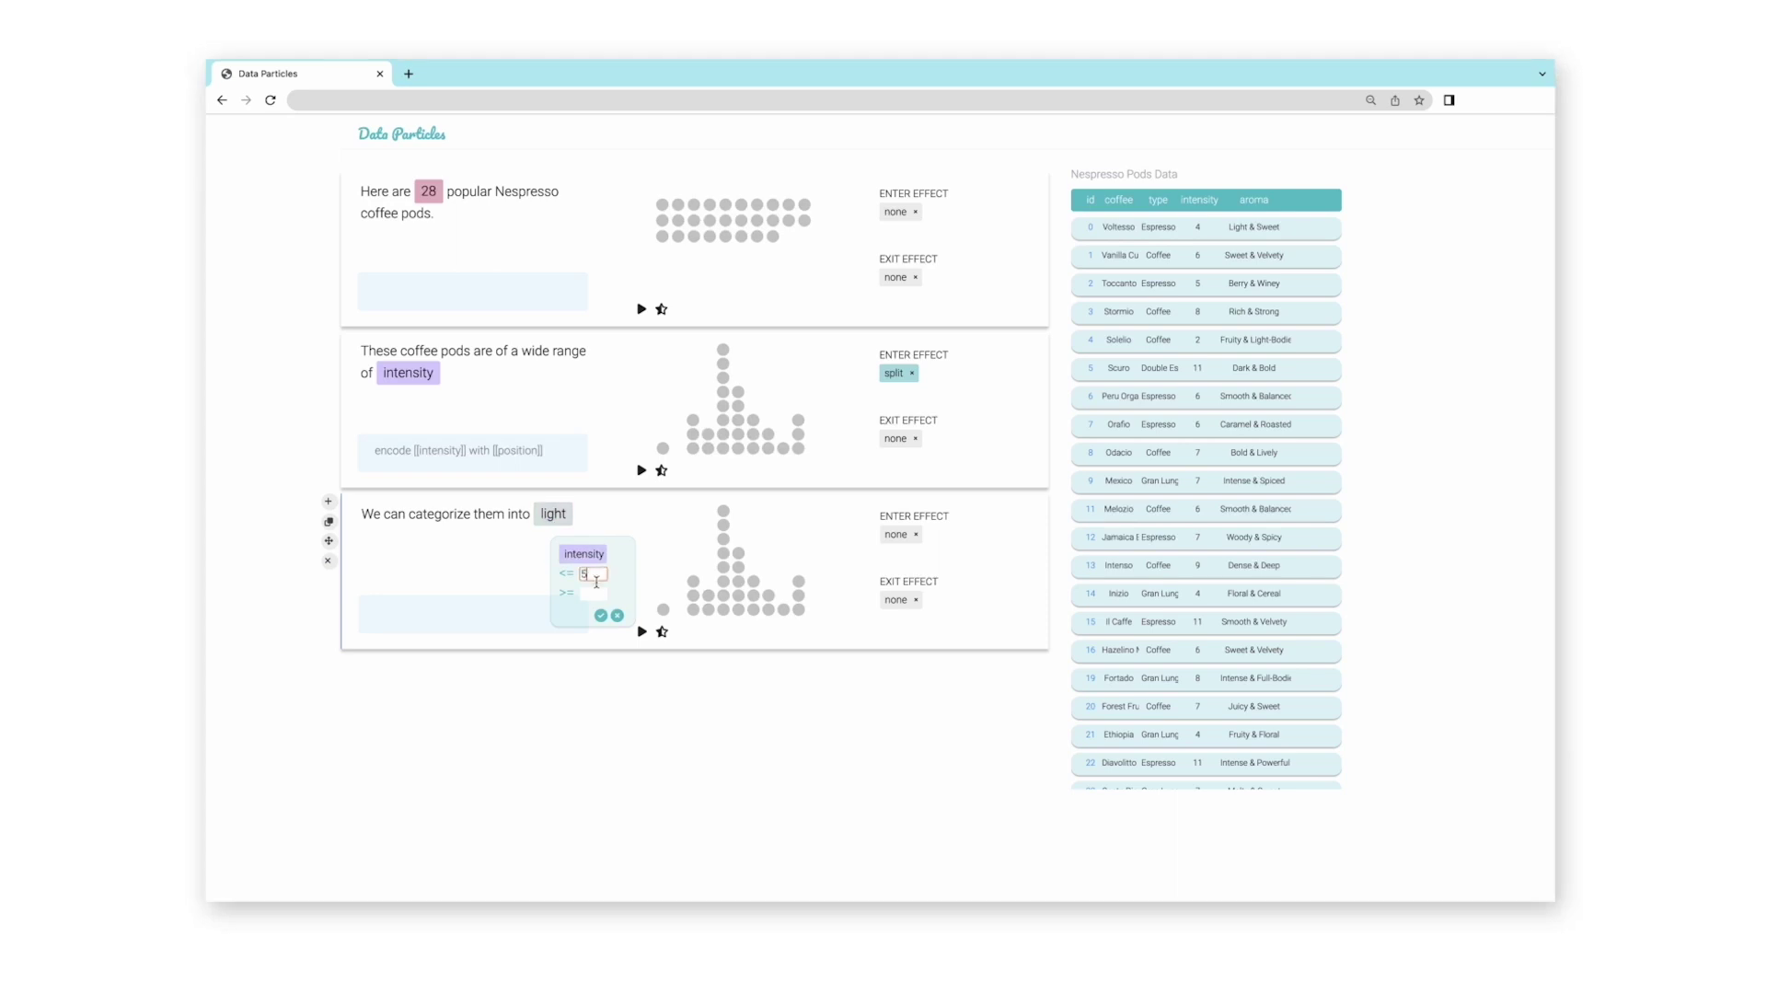
pyautogui.click(600, 590)
pyautogui.click(602, 617)
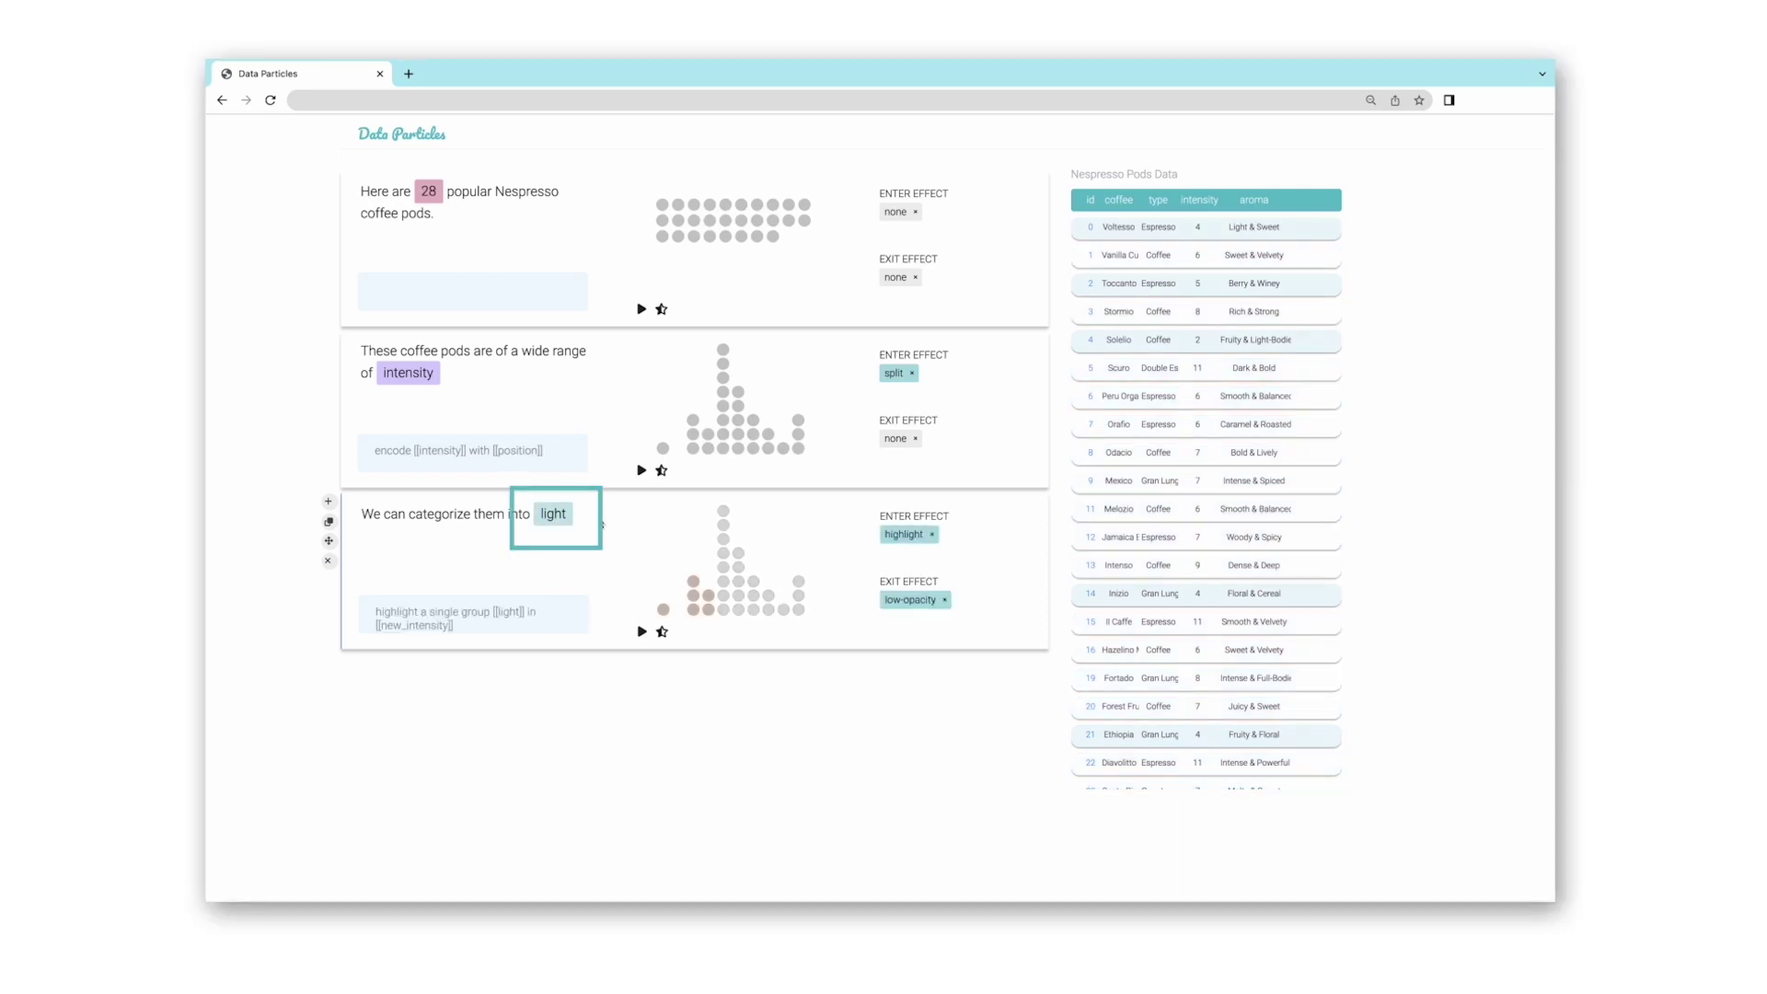
# Append a tagged medium group to the sentence and define it with an intensity upper limit of 9.
pyautogui.write(', #medium')
pyautogui.press('Return')
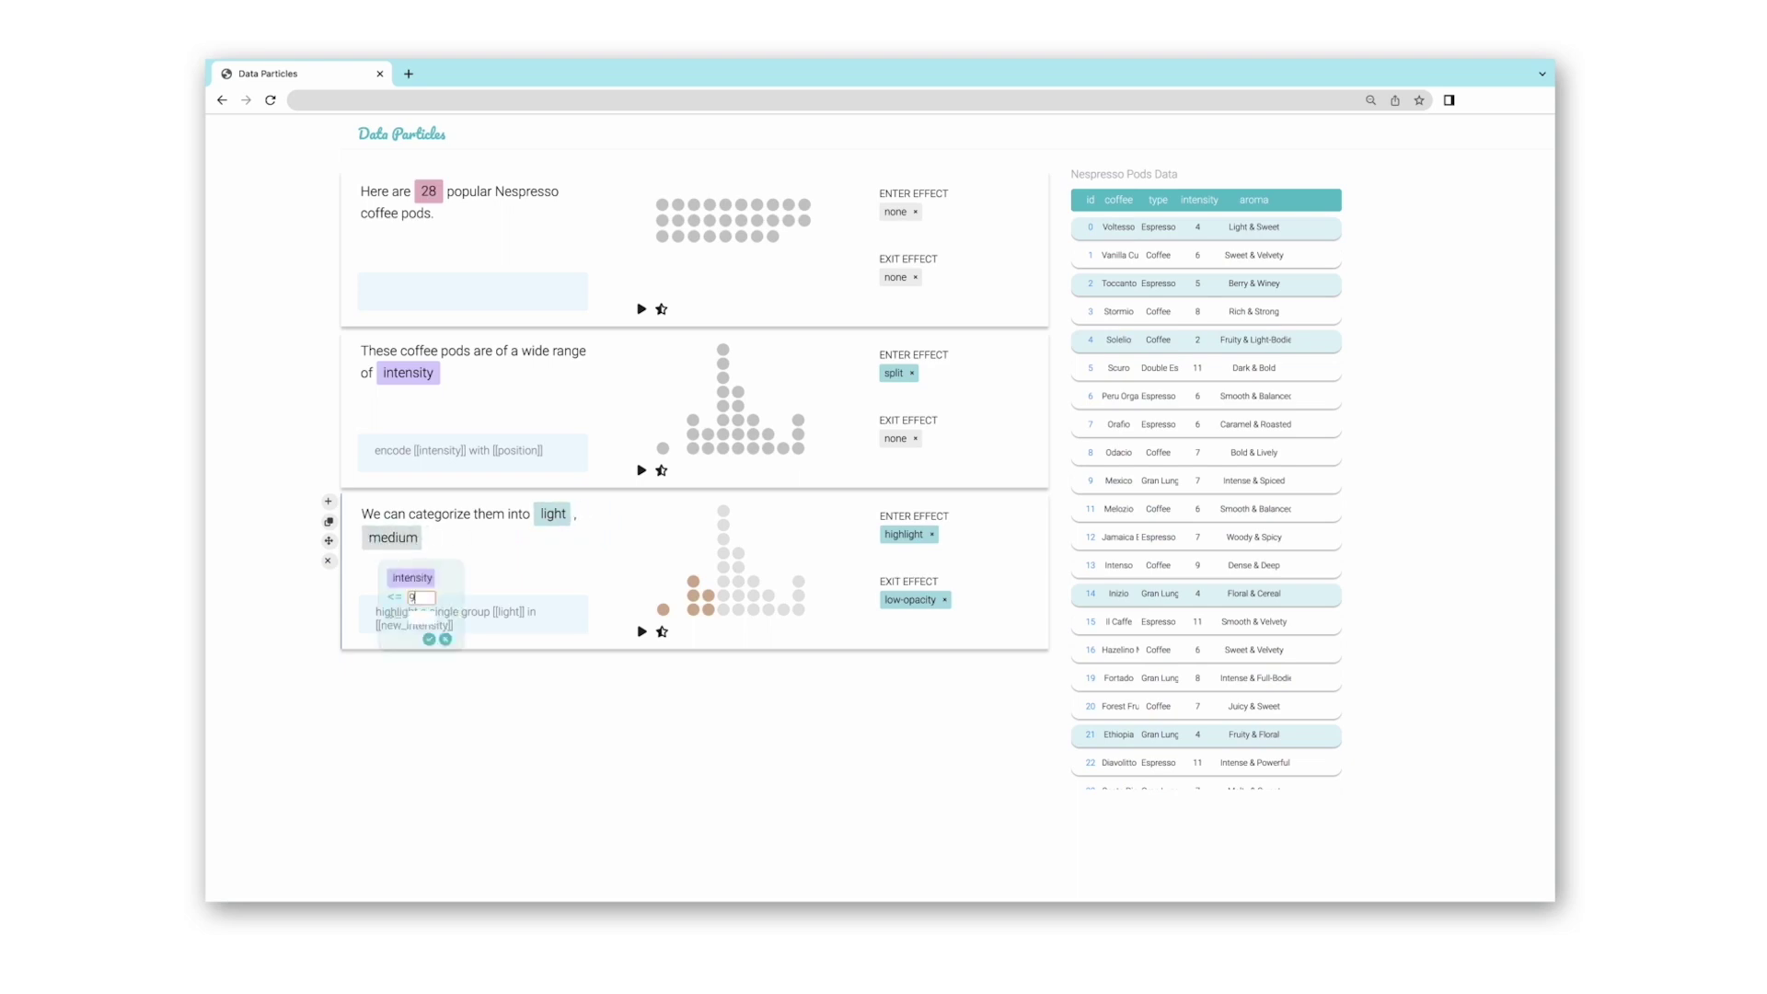
pyautogui.click(419, 621)
pyautogui.click(428, 639)
# Complete the sentence with "and dark roasted coffee, based on intensity level.", tagging and defining dark as a group.
pyautogui.write('and #dark')
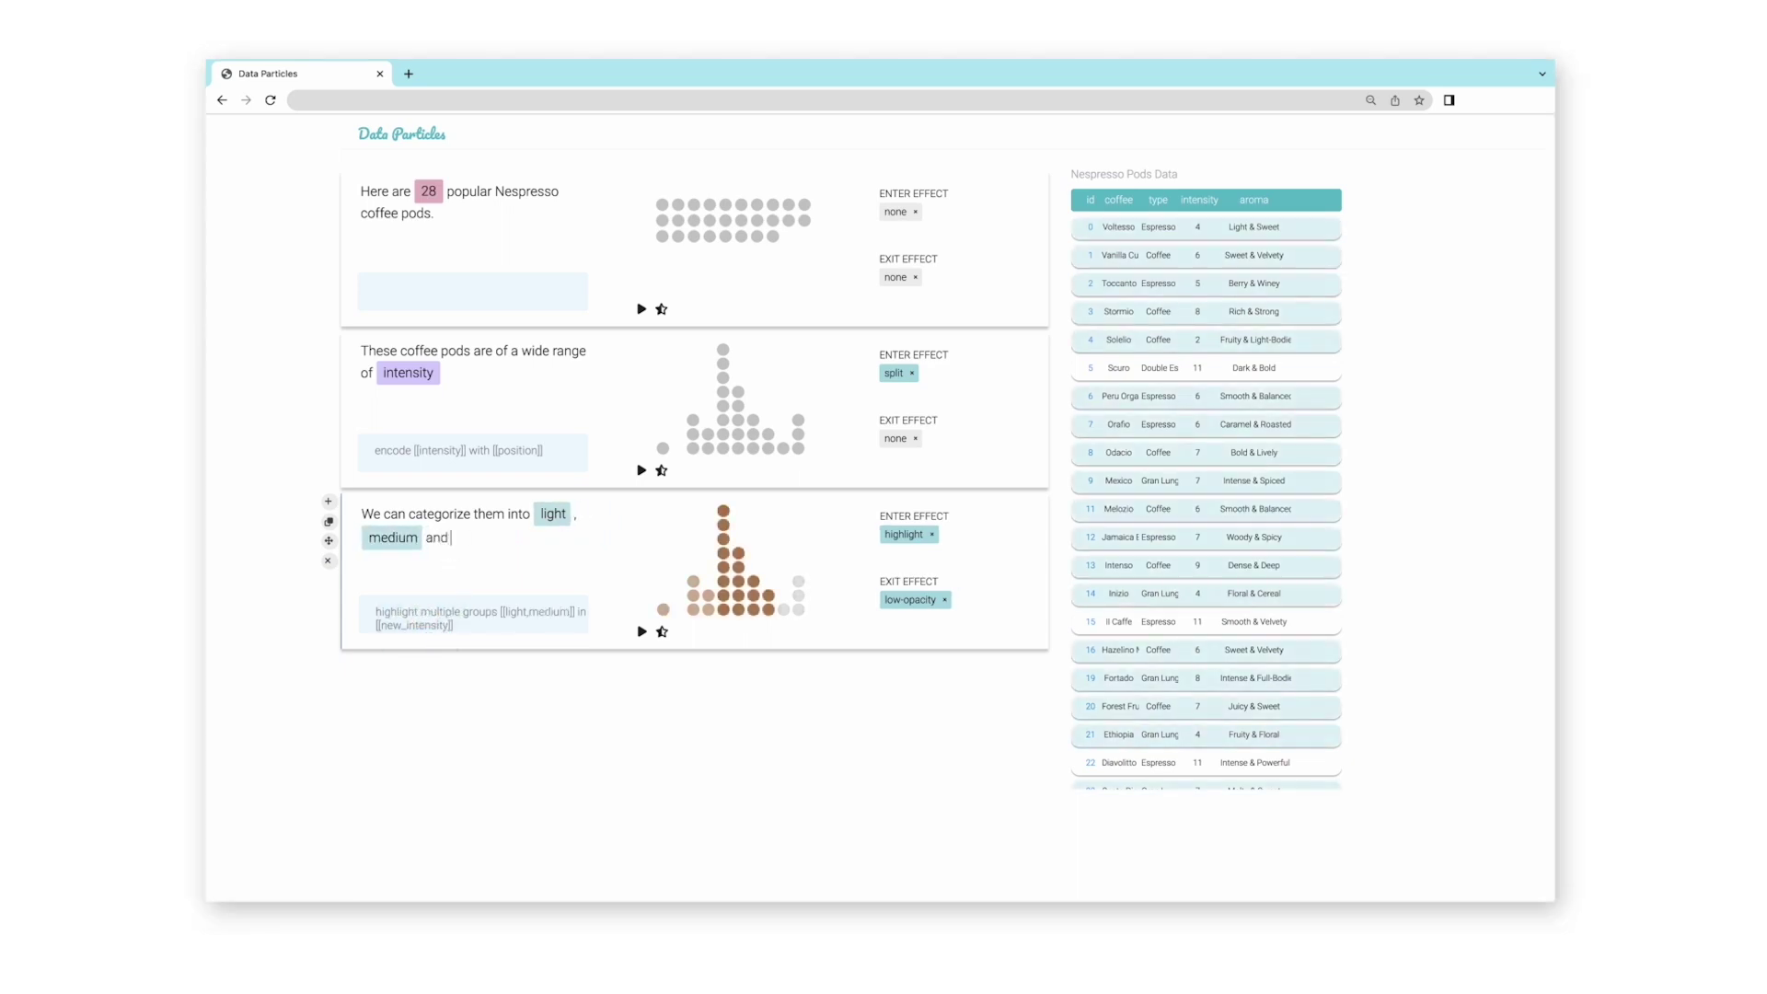
pyautogui.press('Return')
pyautogui.press('Return')
pyautogui.write('dark roasted coffee, based on intensity level.')
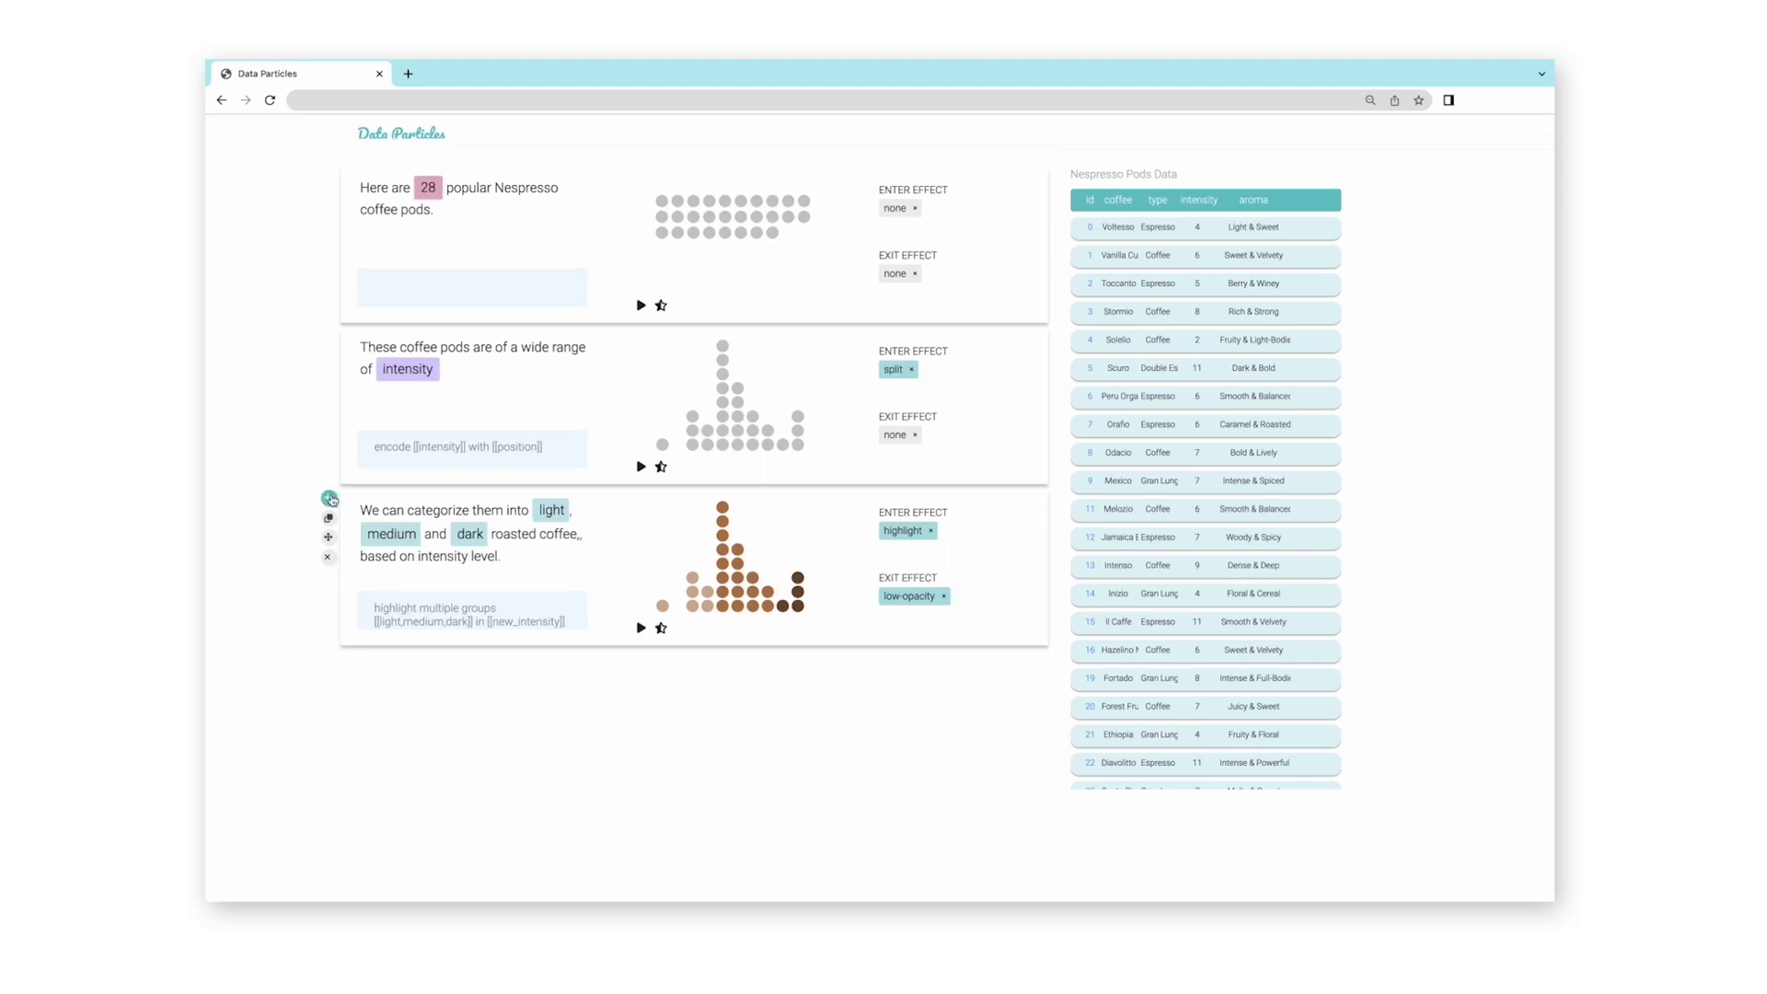
# Add a fourth story block that begins "light coffees are", with light linked to the existing group.
pyautogui.click(328, 501)
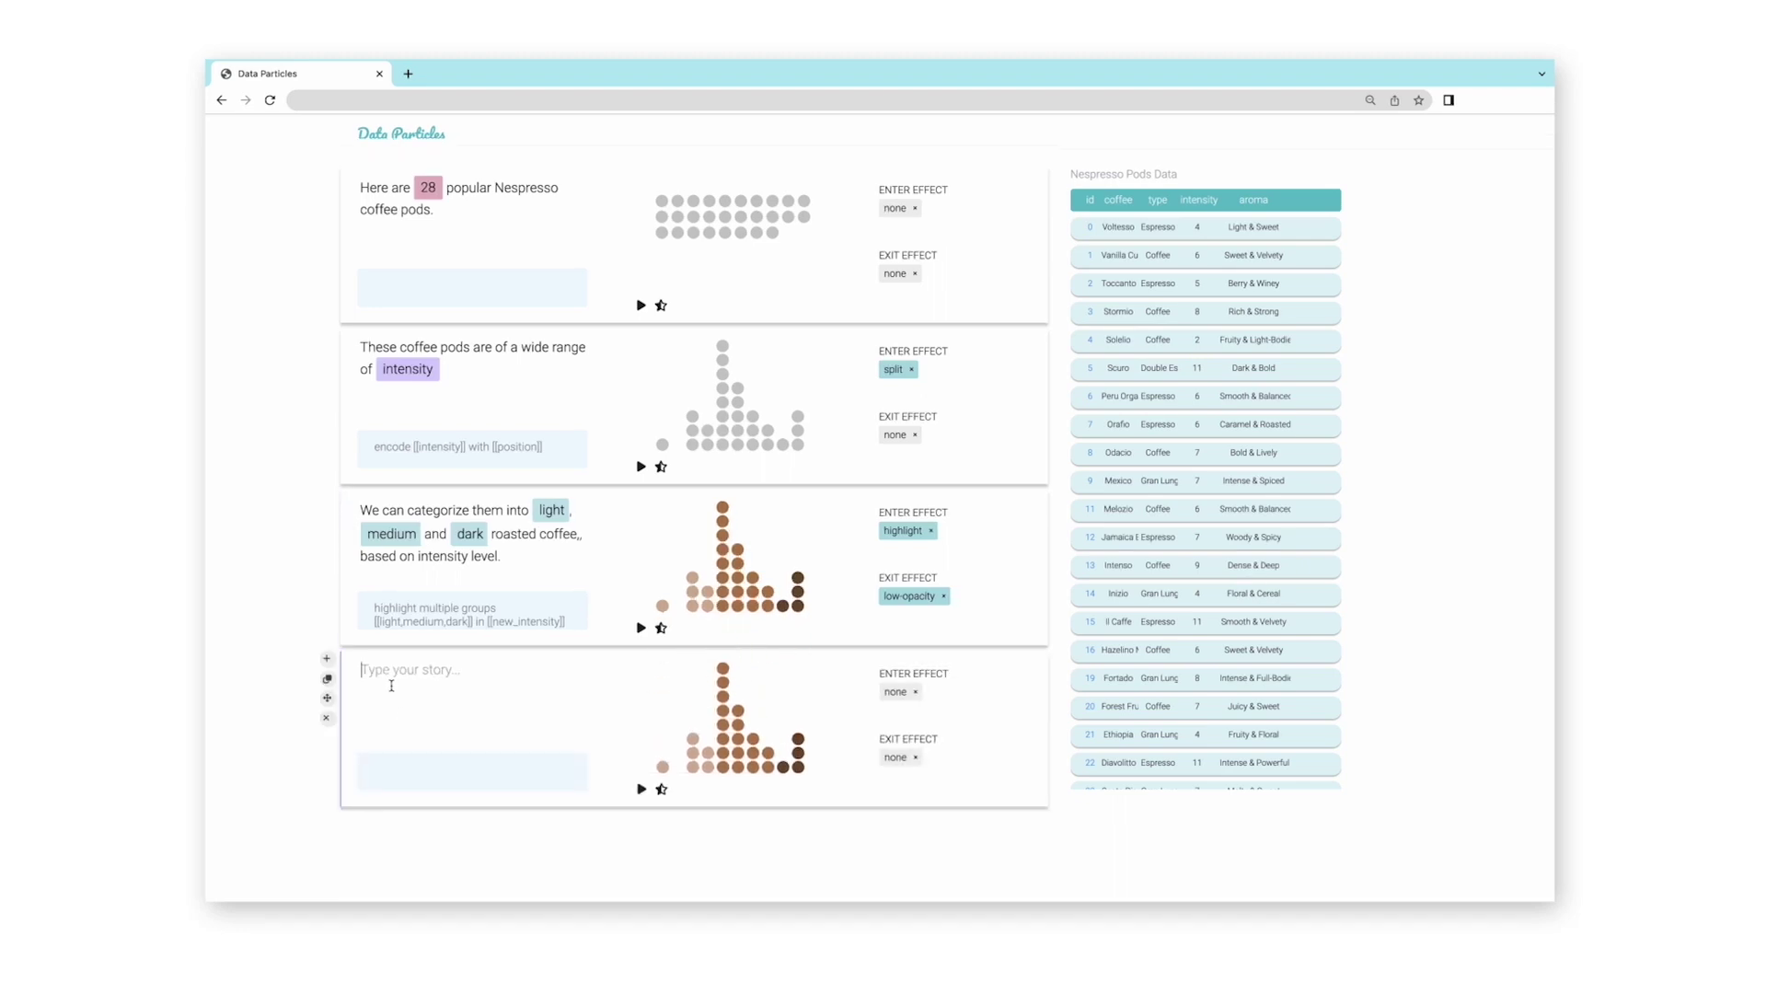
pyautogui.write('@light')
pyautogui.press('Return')
pyautogui.write('coffees are')
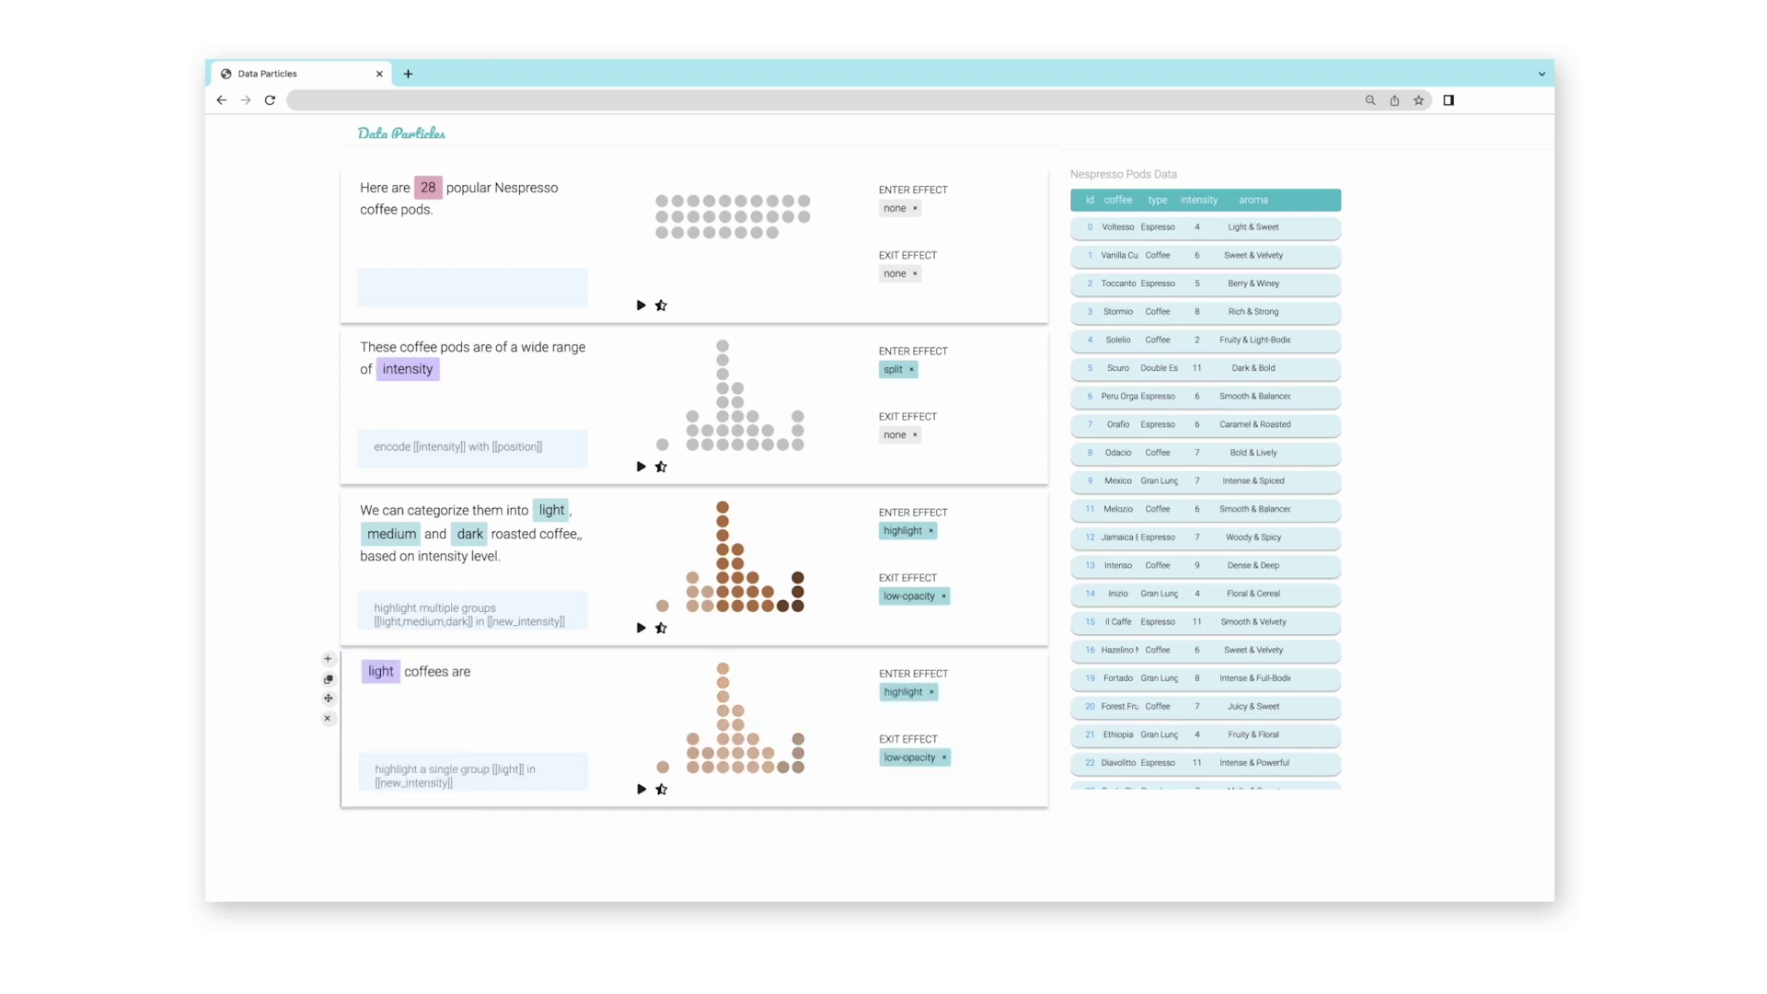
# Check the aromas of the light coffees in the data table and finish the sentence with "sweet and fruity.".
pyautogui.click(479, 556)
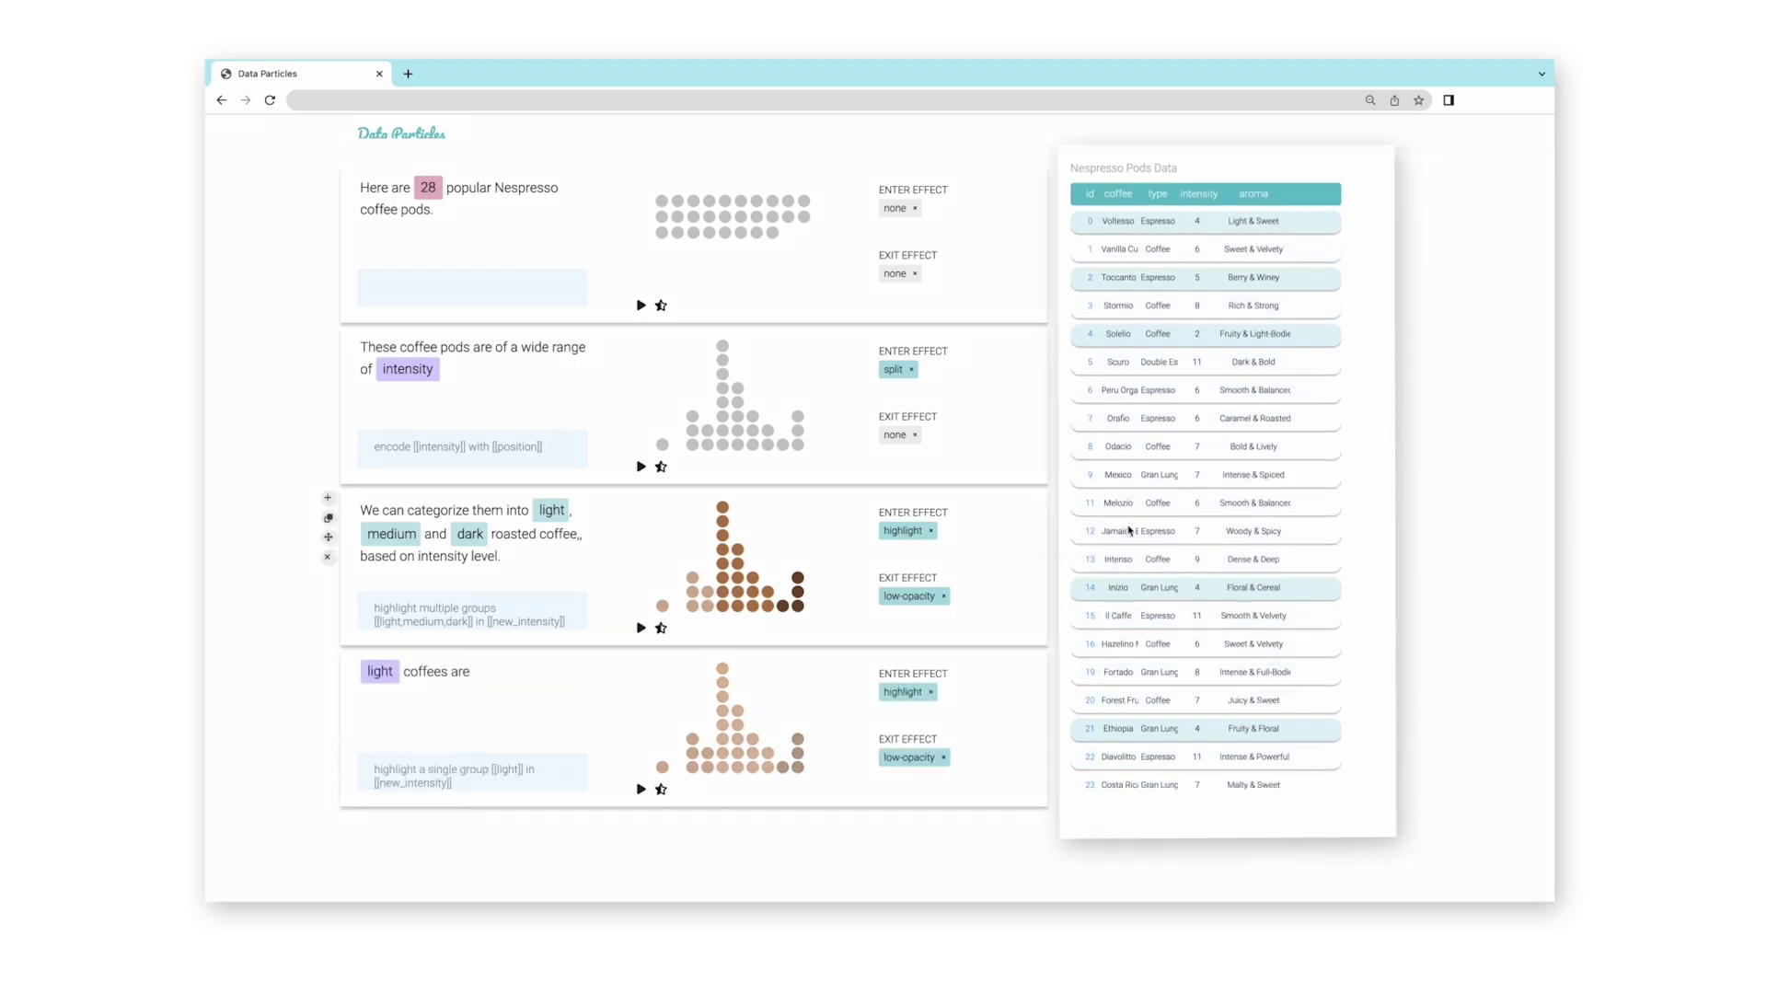
pyautogui.click(517, 670)
pyautogui.scroll(3, 1168, 422)
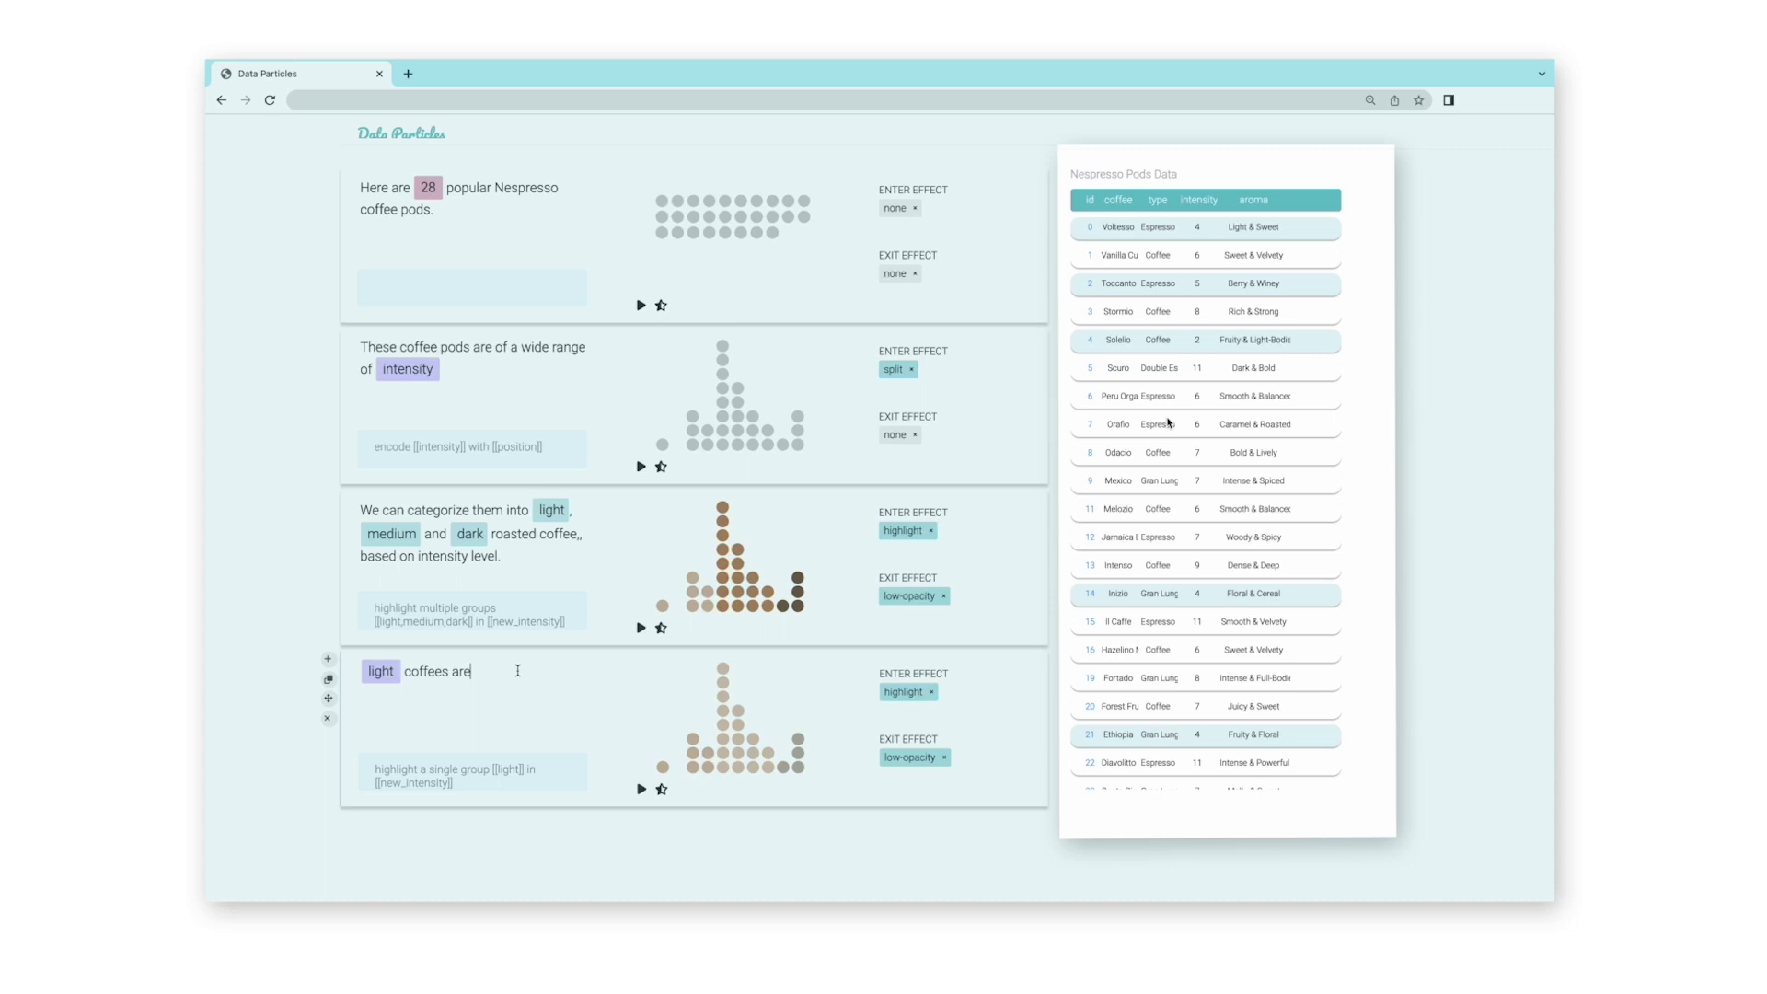
pyautogui.write('sweet and fruity.')
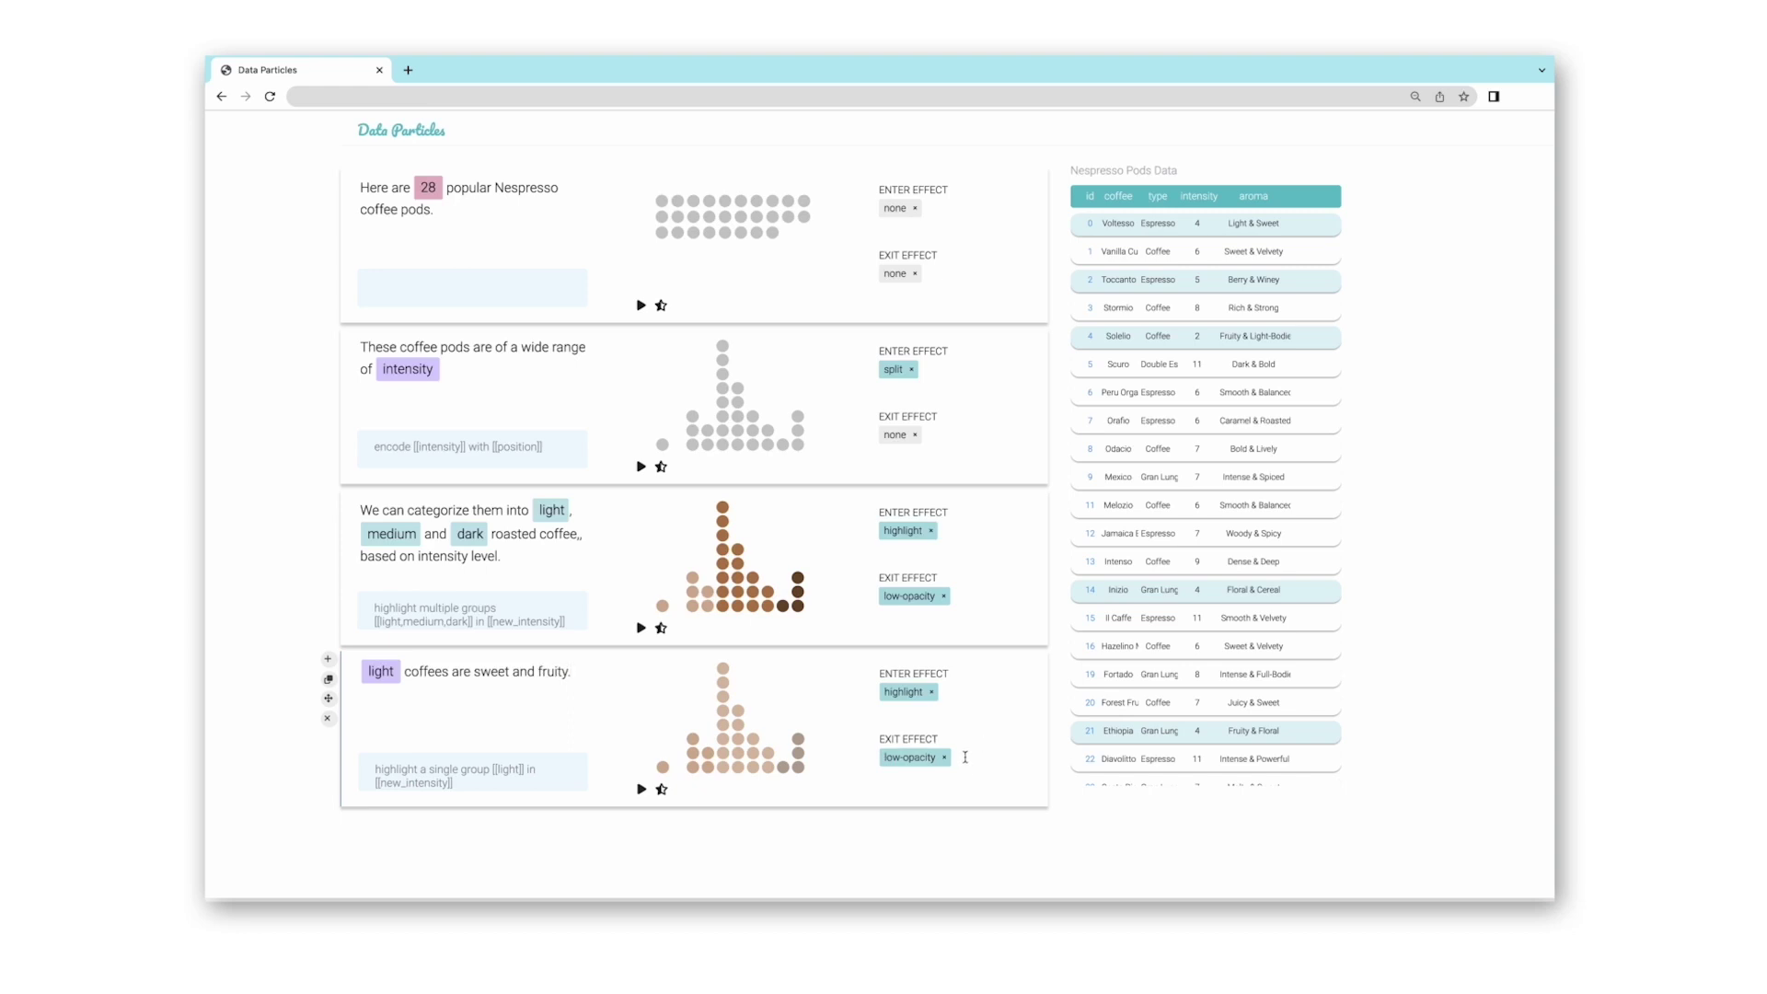
# Add a grey-scale exit effect to the light coffees block alongside low-opacity.
pyautogui.click(965, 756)
pyautogui.click(924, 827)
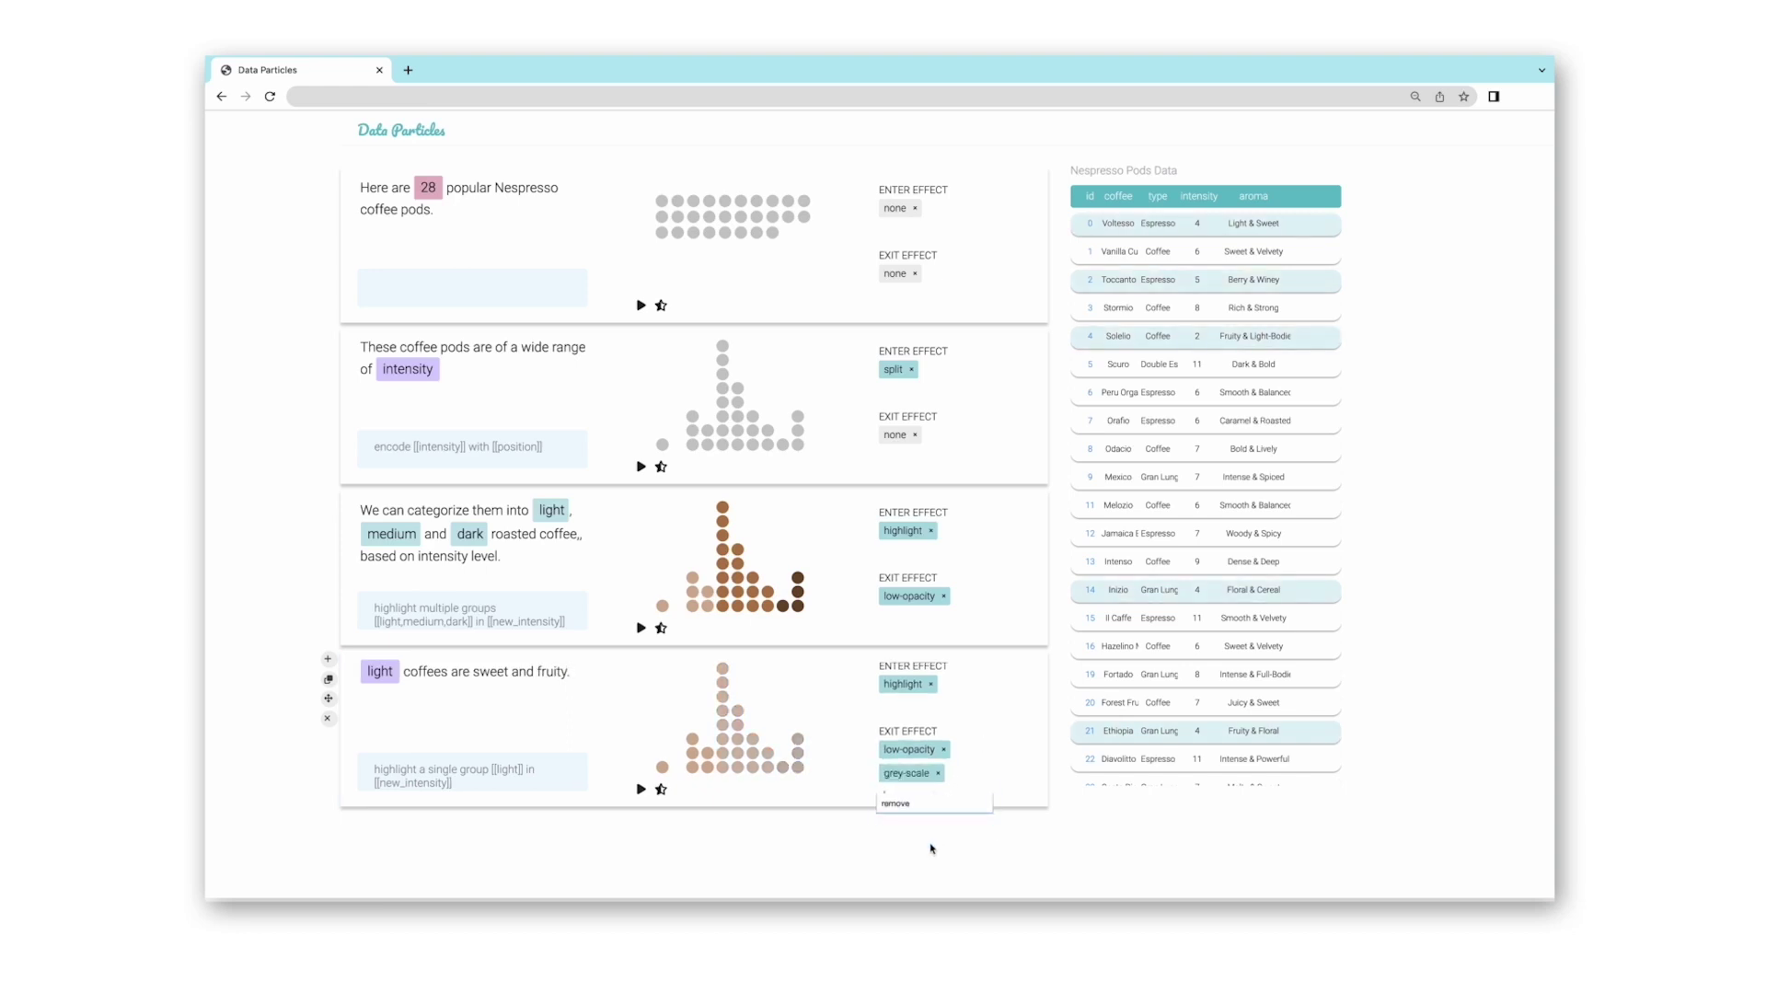
pyautogui.click(935, 841)
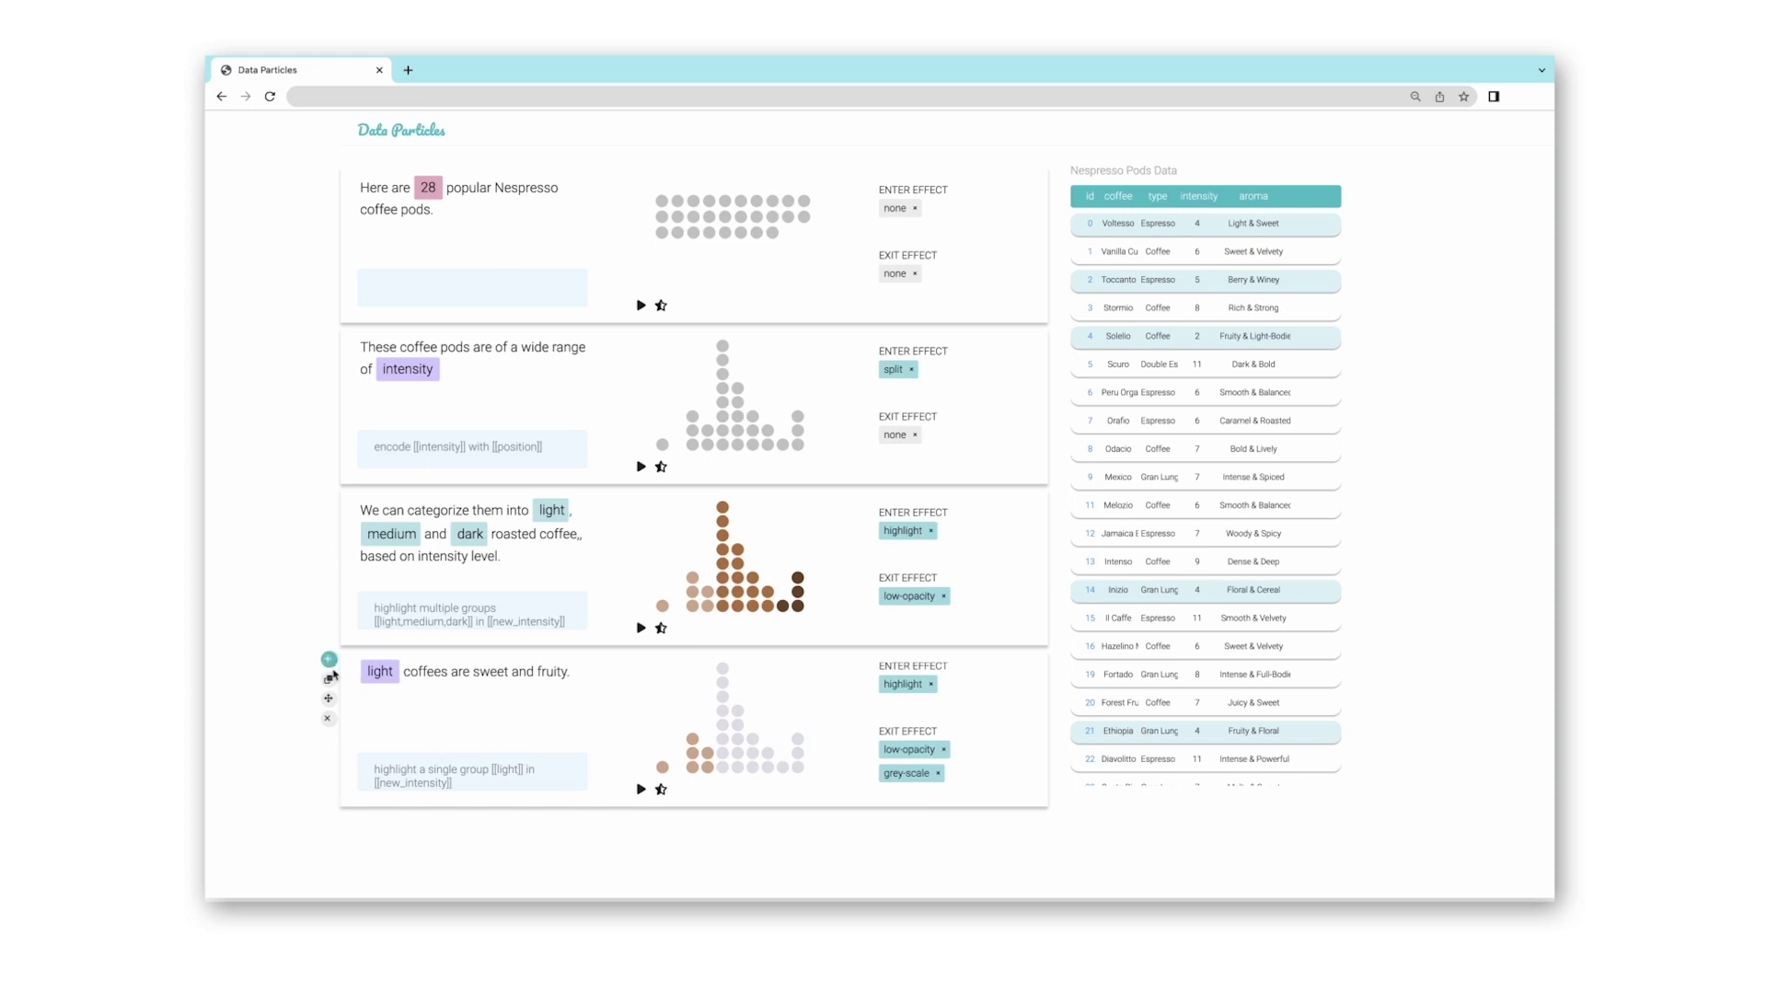
# Duplicate the light coffees block, switch its group to medium, and change the description to "velvety and balanced.".
pyautogui.click(329, 680)
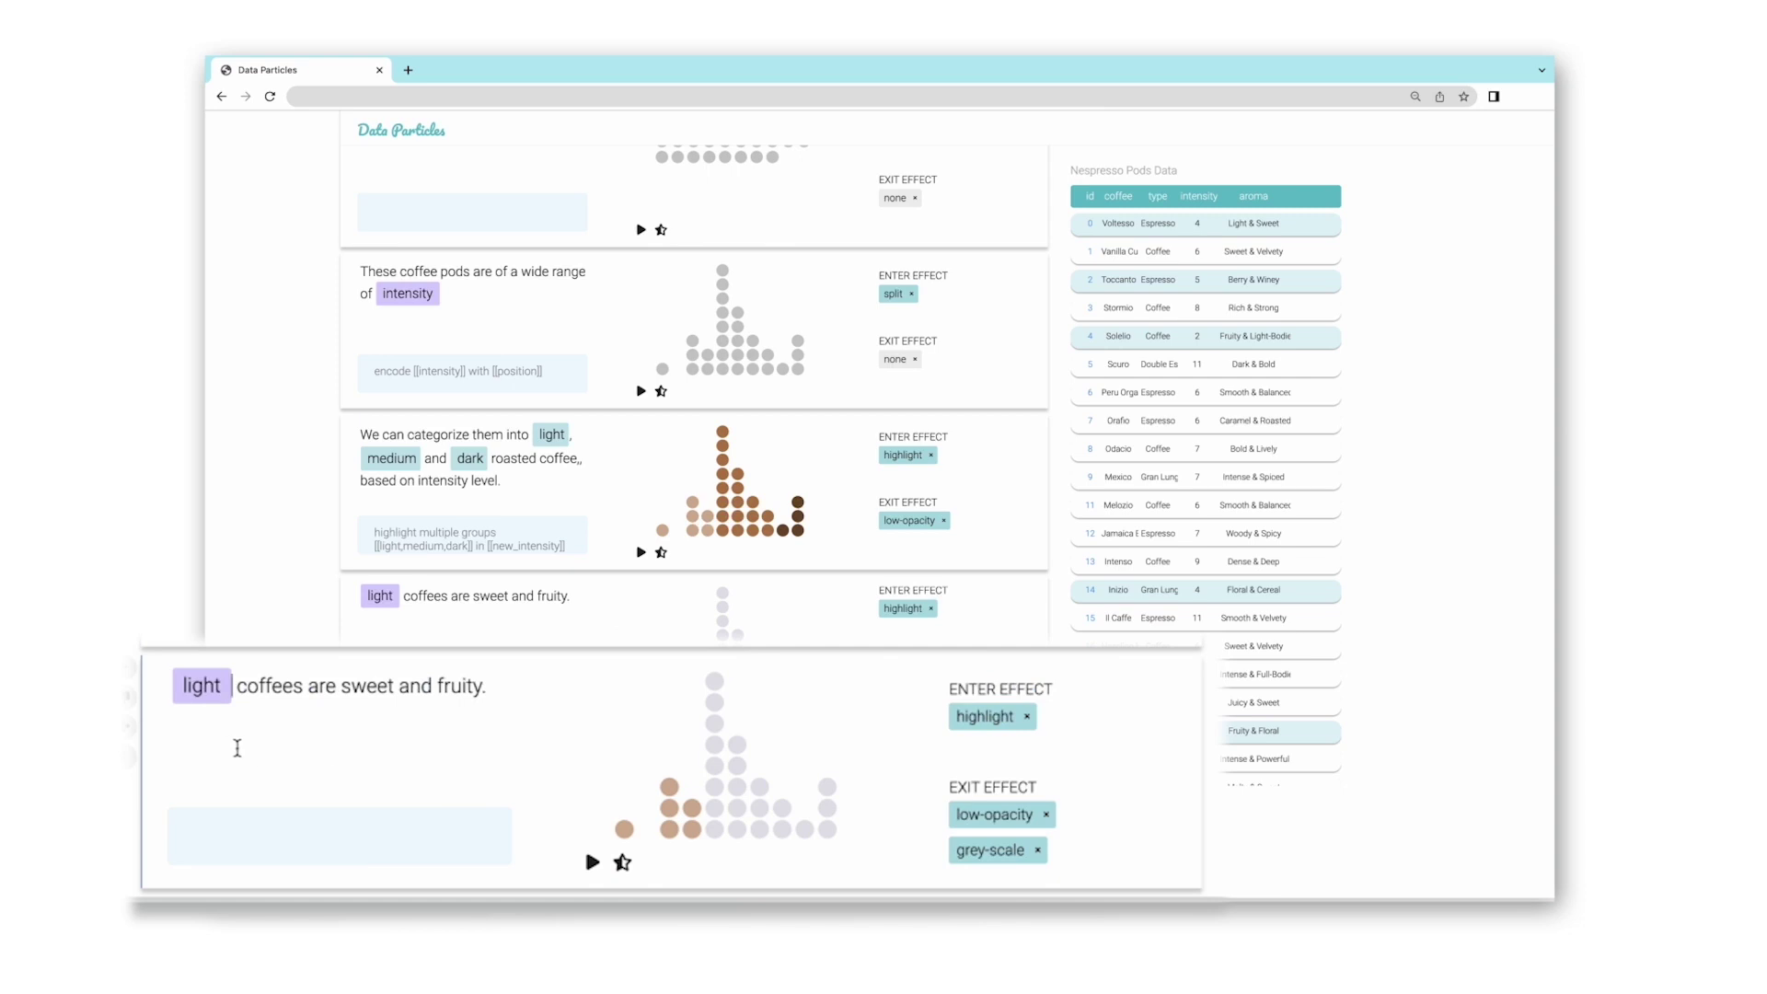
pyautogui.click(204, 687)
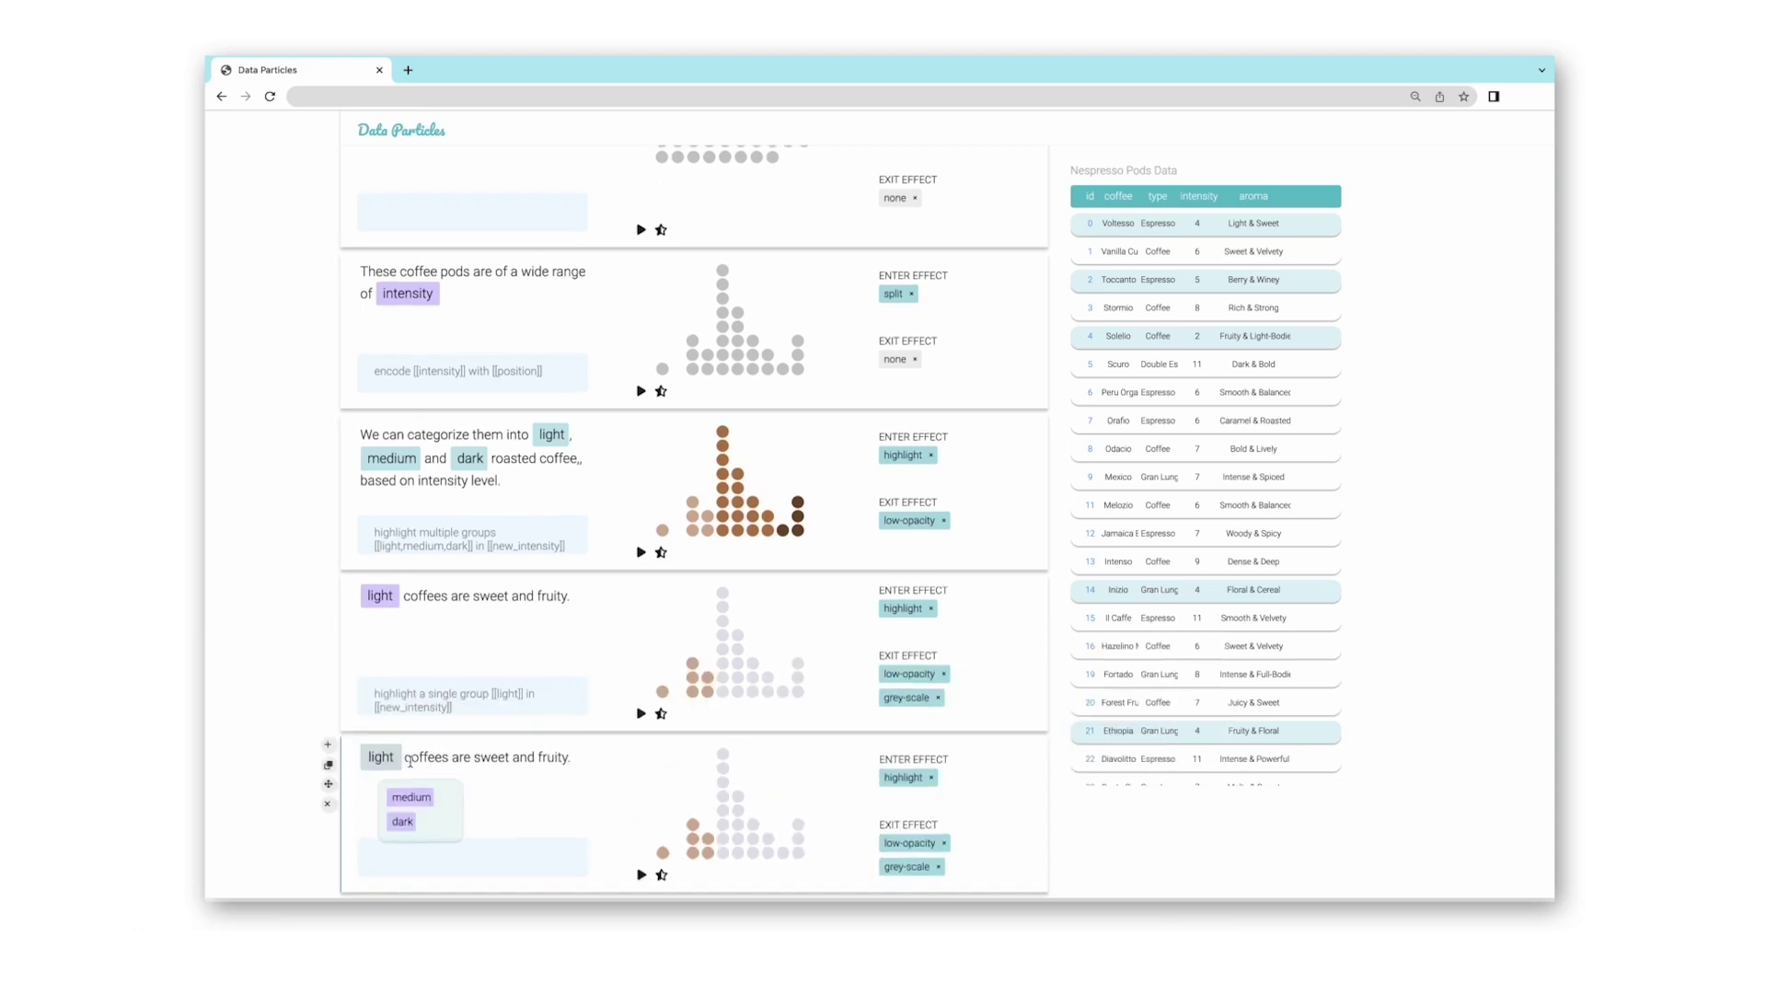
pyautogui.click(414, 790)
pyautogui.moveTo(443, 781); pyautogui.dragTo(431, 757)
pyautogui.write('velvety and balanced.')
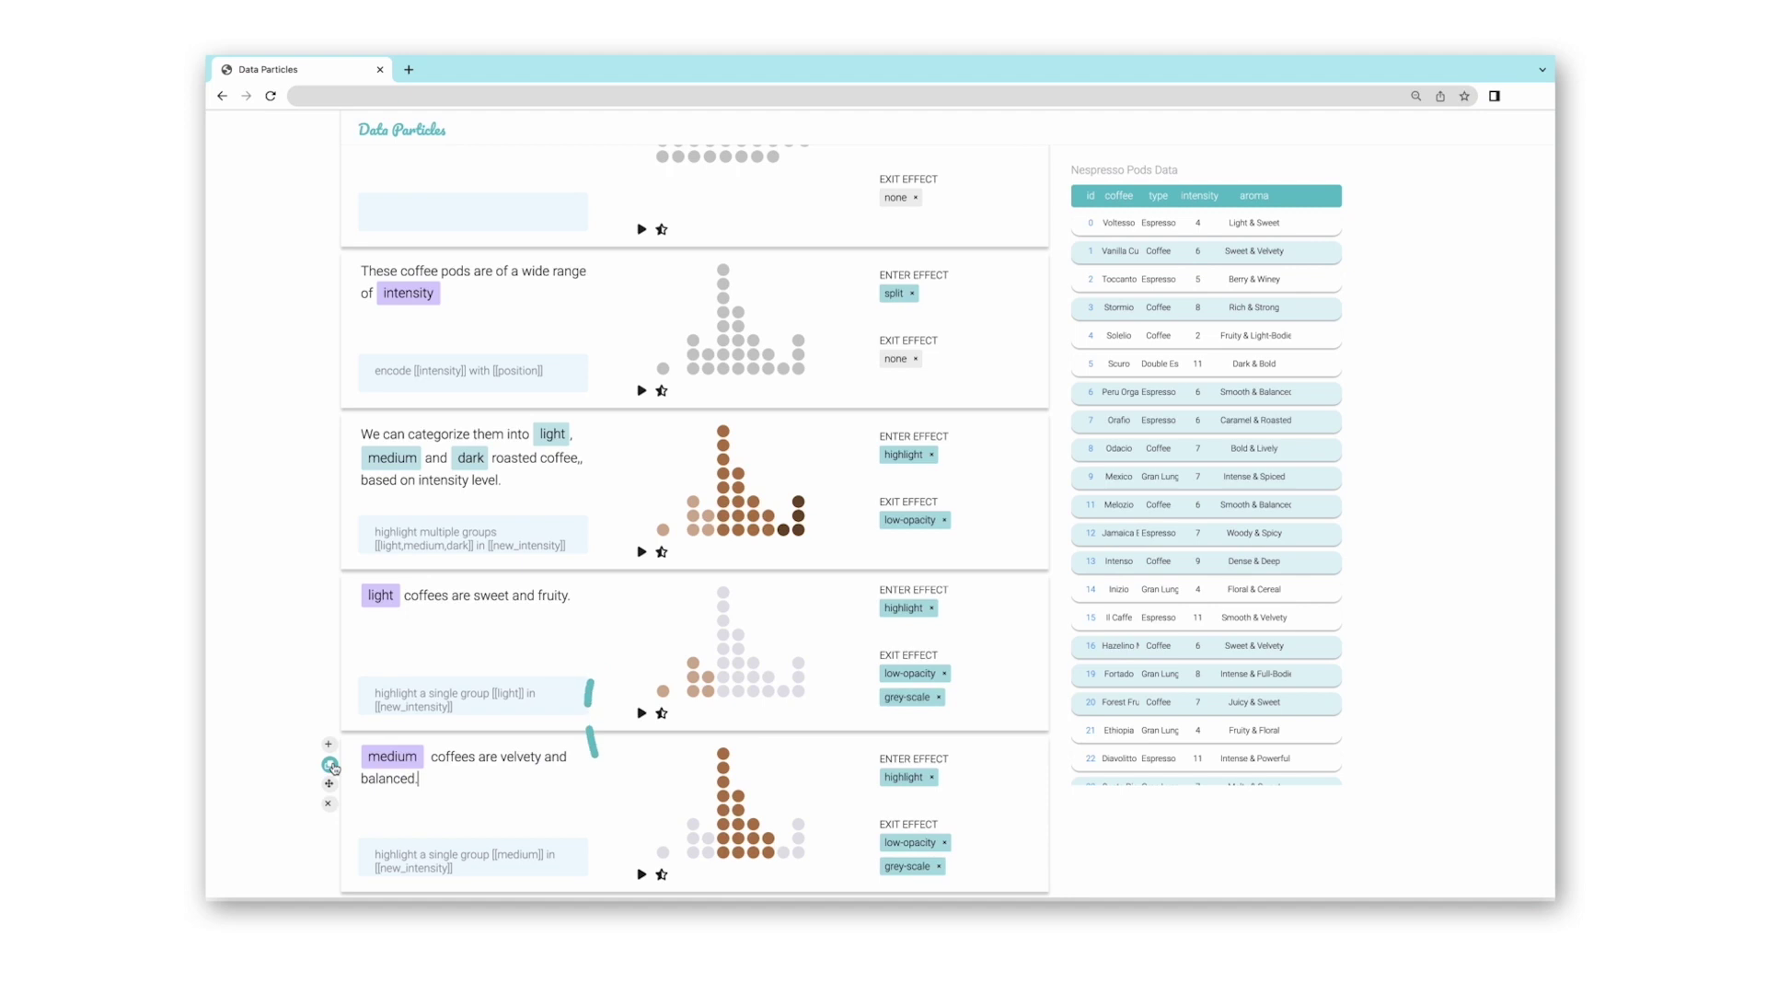
# Duplicate the medium coffees block and switch the copy's group to dark.
pyautogui.click(330, 765)
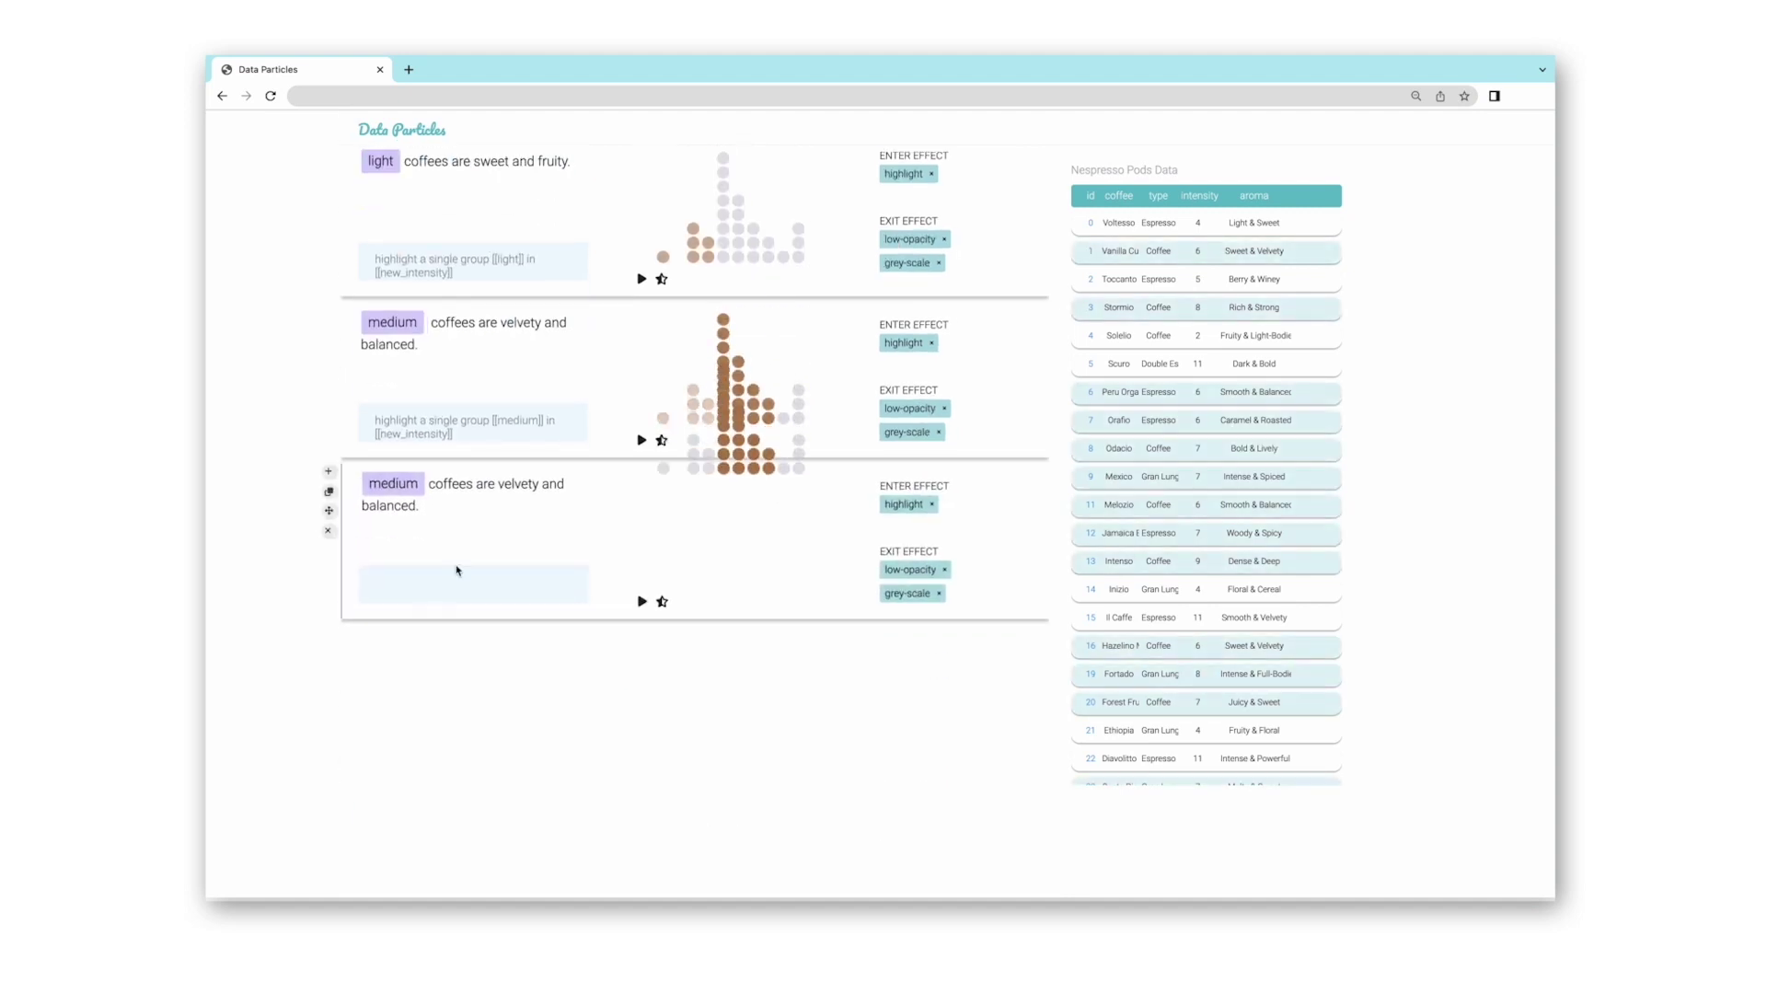
pyautogui.click(402, 488)
pyautogui.click(434, 524)
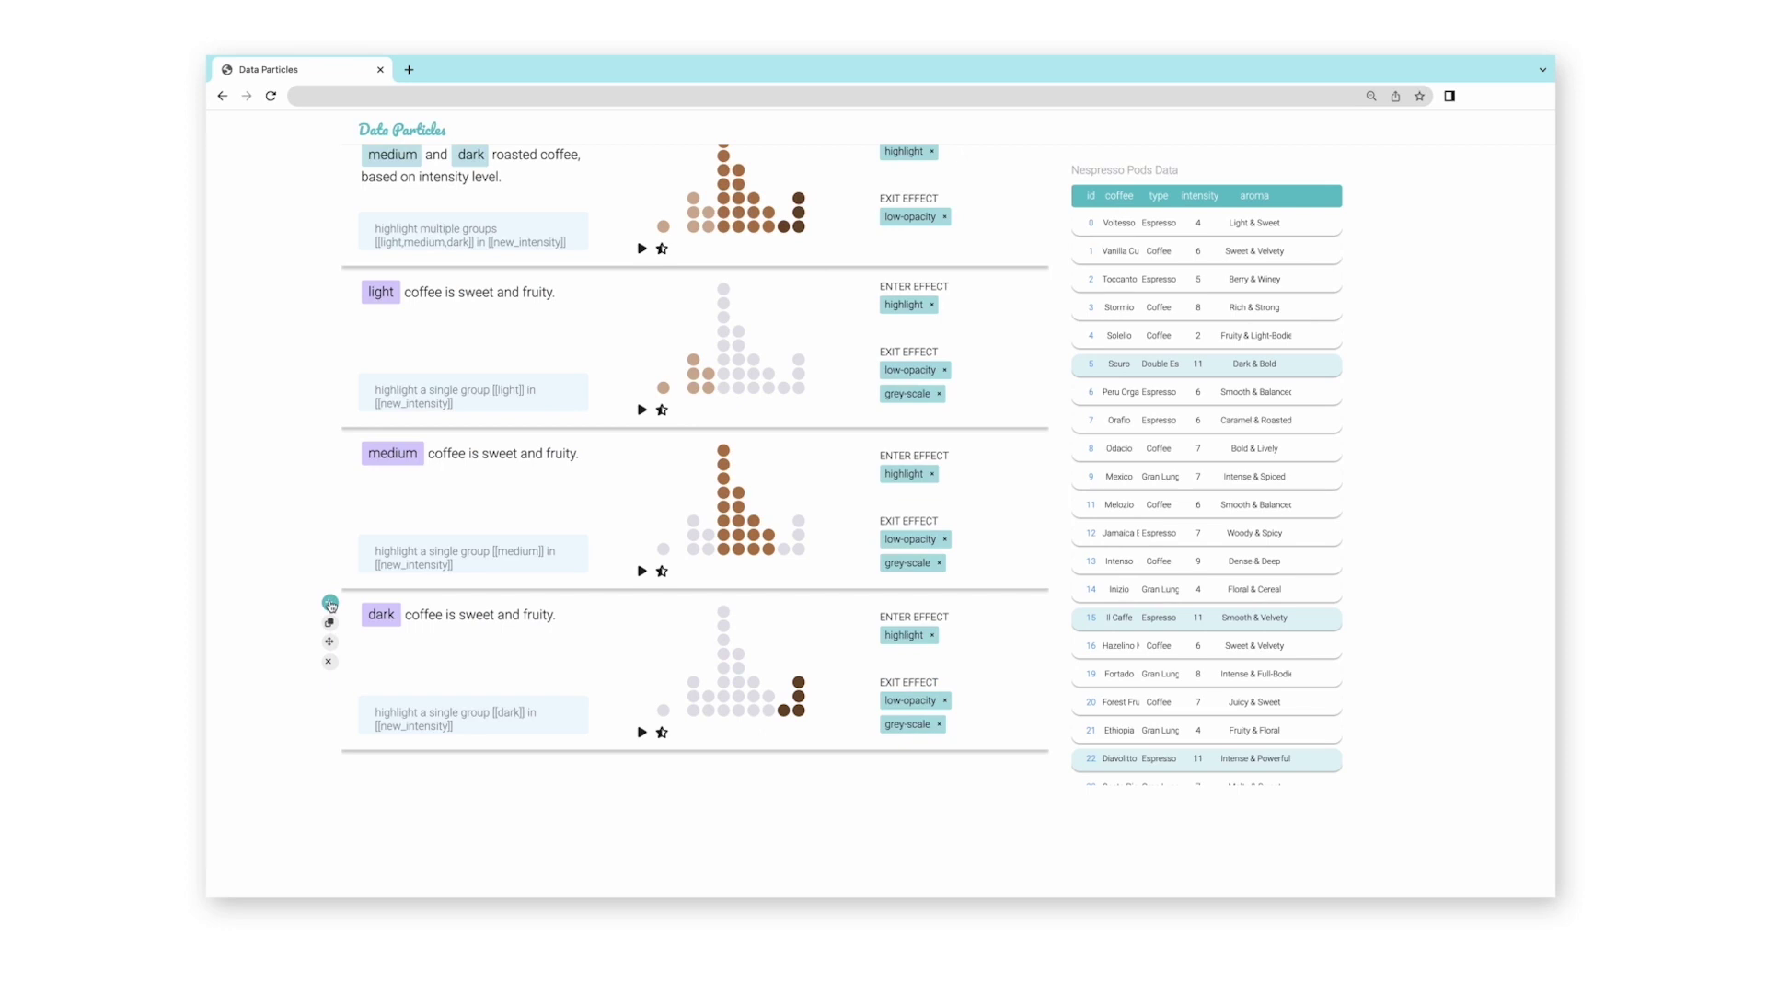
# Add a story block after the dark one reading "Coffee pods have different" and end it with the linked type field.
pyautogui.click(330, 603)
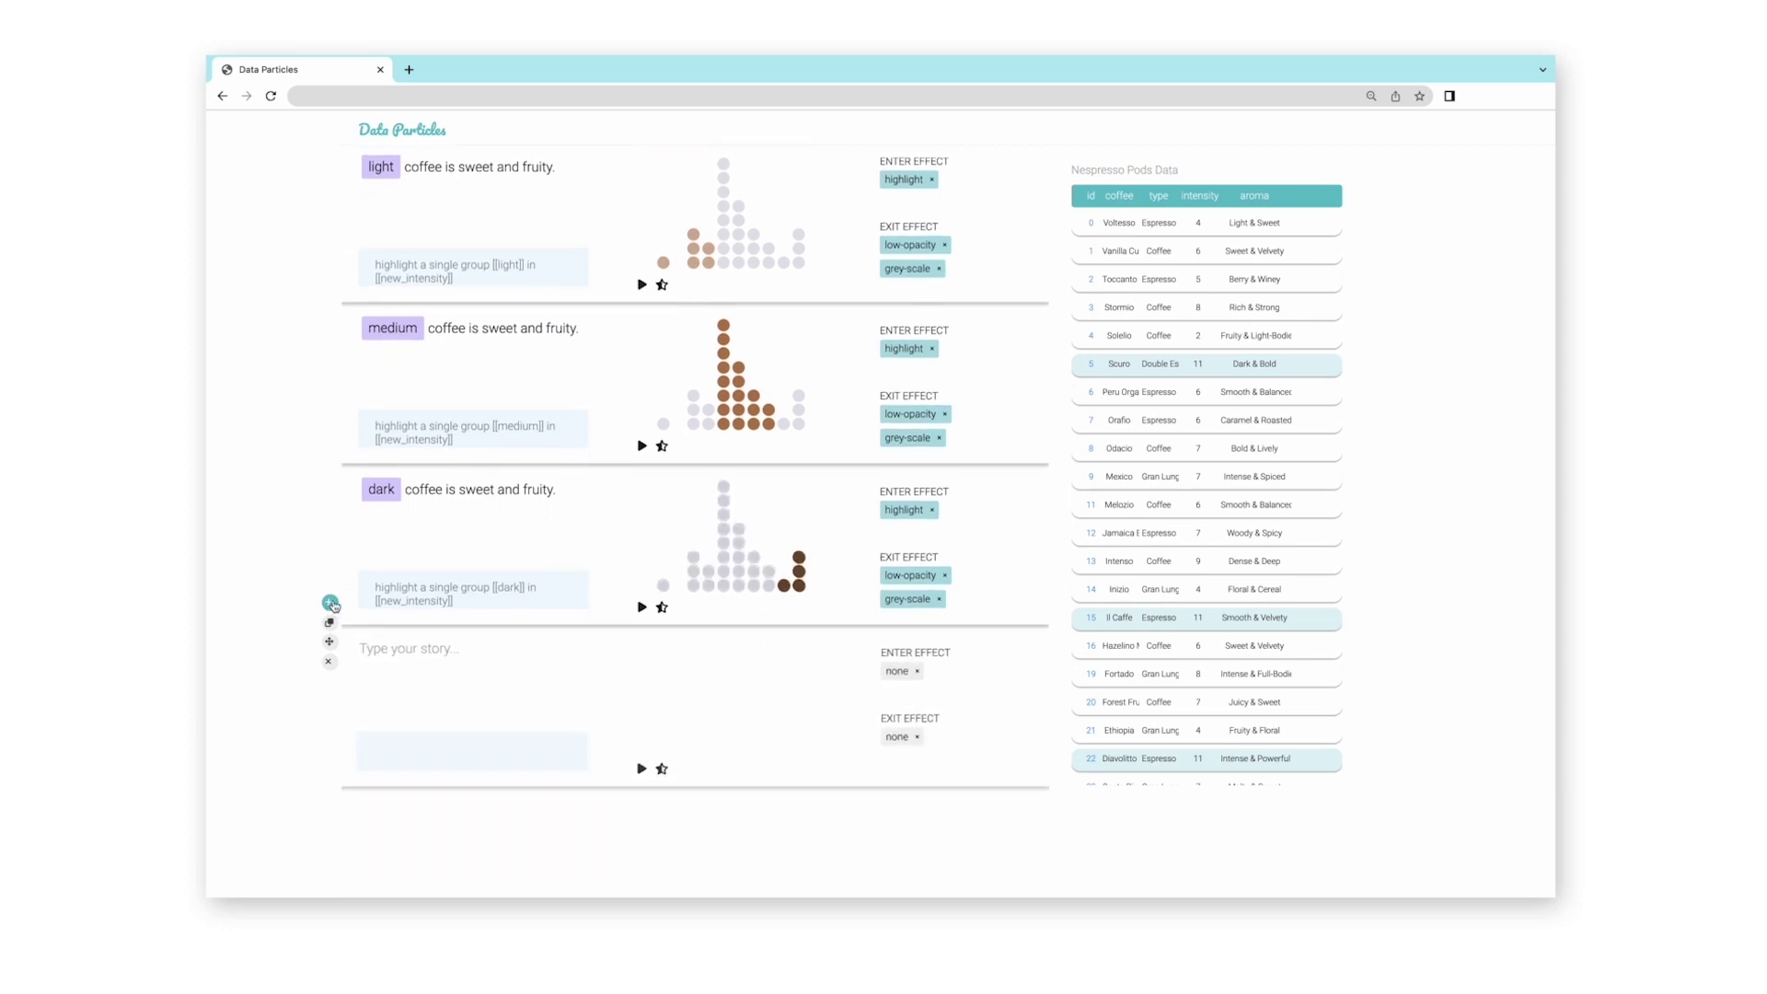
pyautogui.click(425, 651)
pyautogui.write('Coffee pods have different #type')
pyautogui.press('Return')
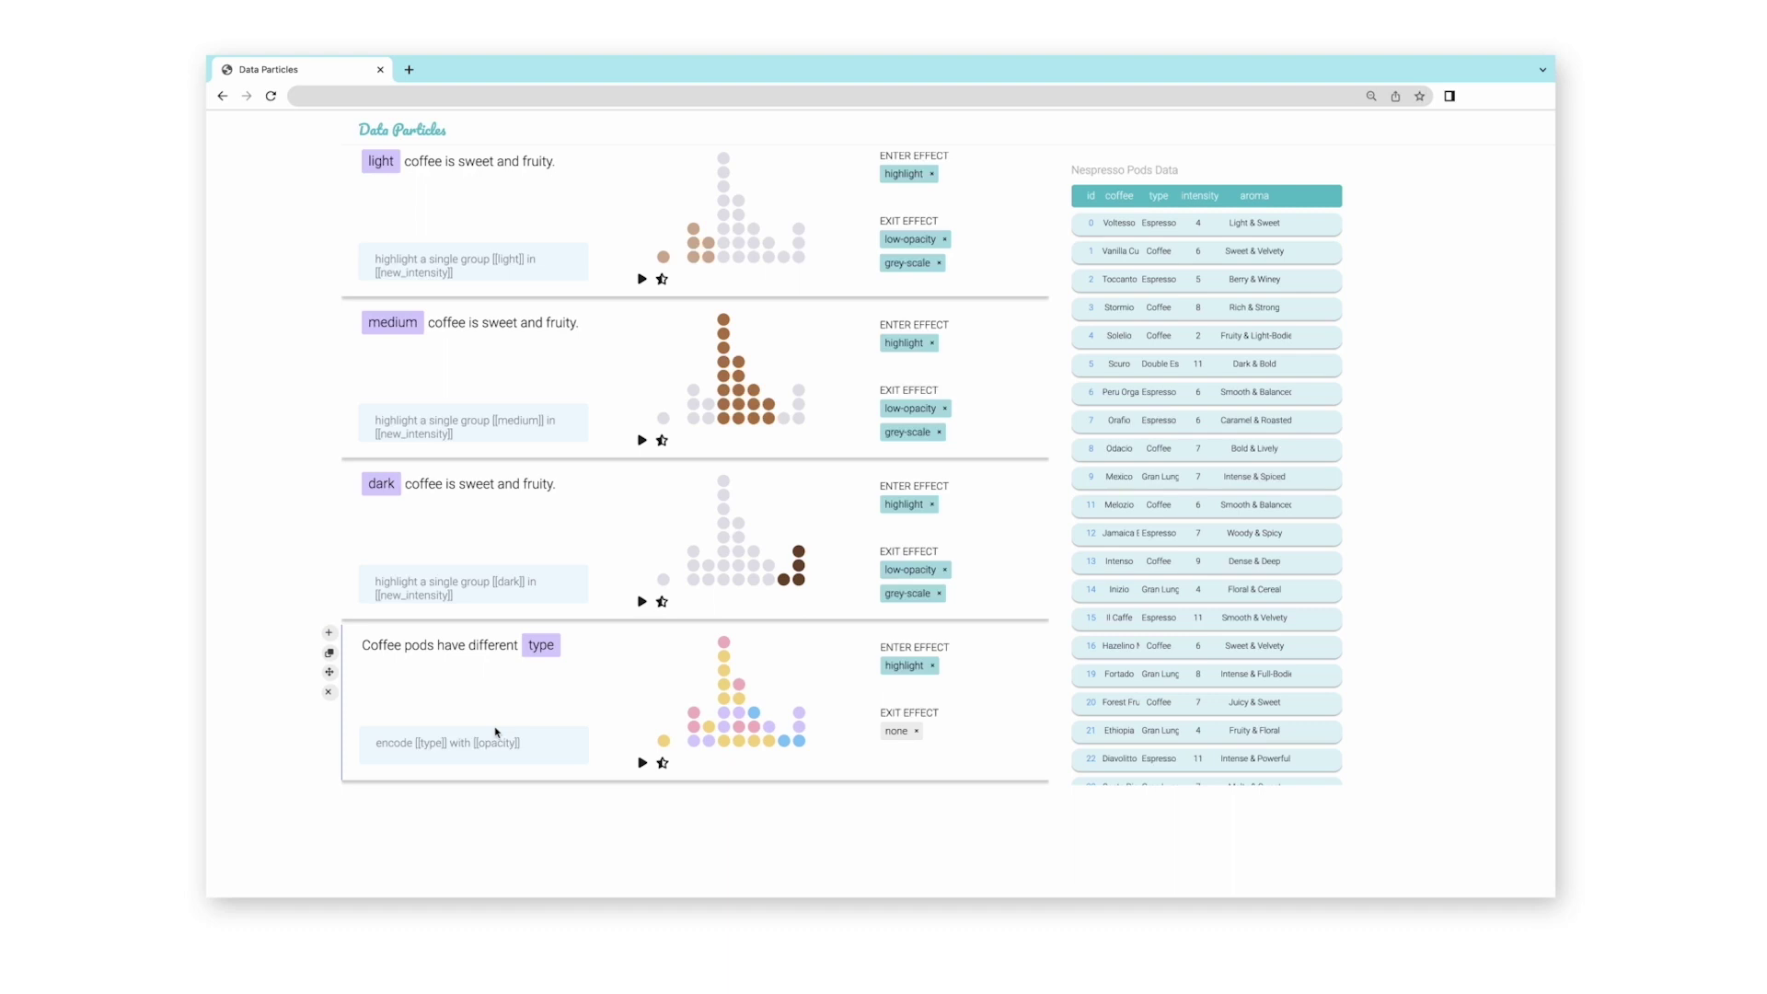
# Move the coffee pod type block up to second place, directly after the opening block.
pyautogui.scroll(5, 495, 731)
pyautogui.scroll(-5, 495, 732)
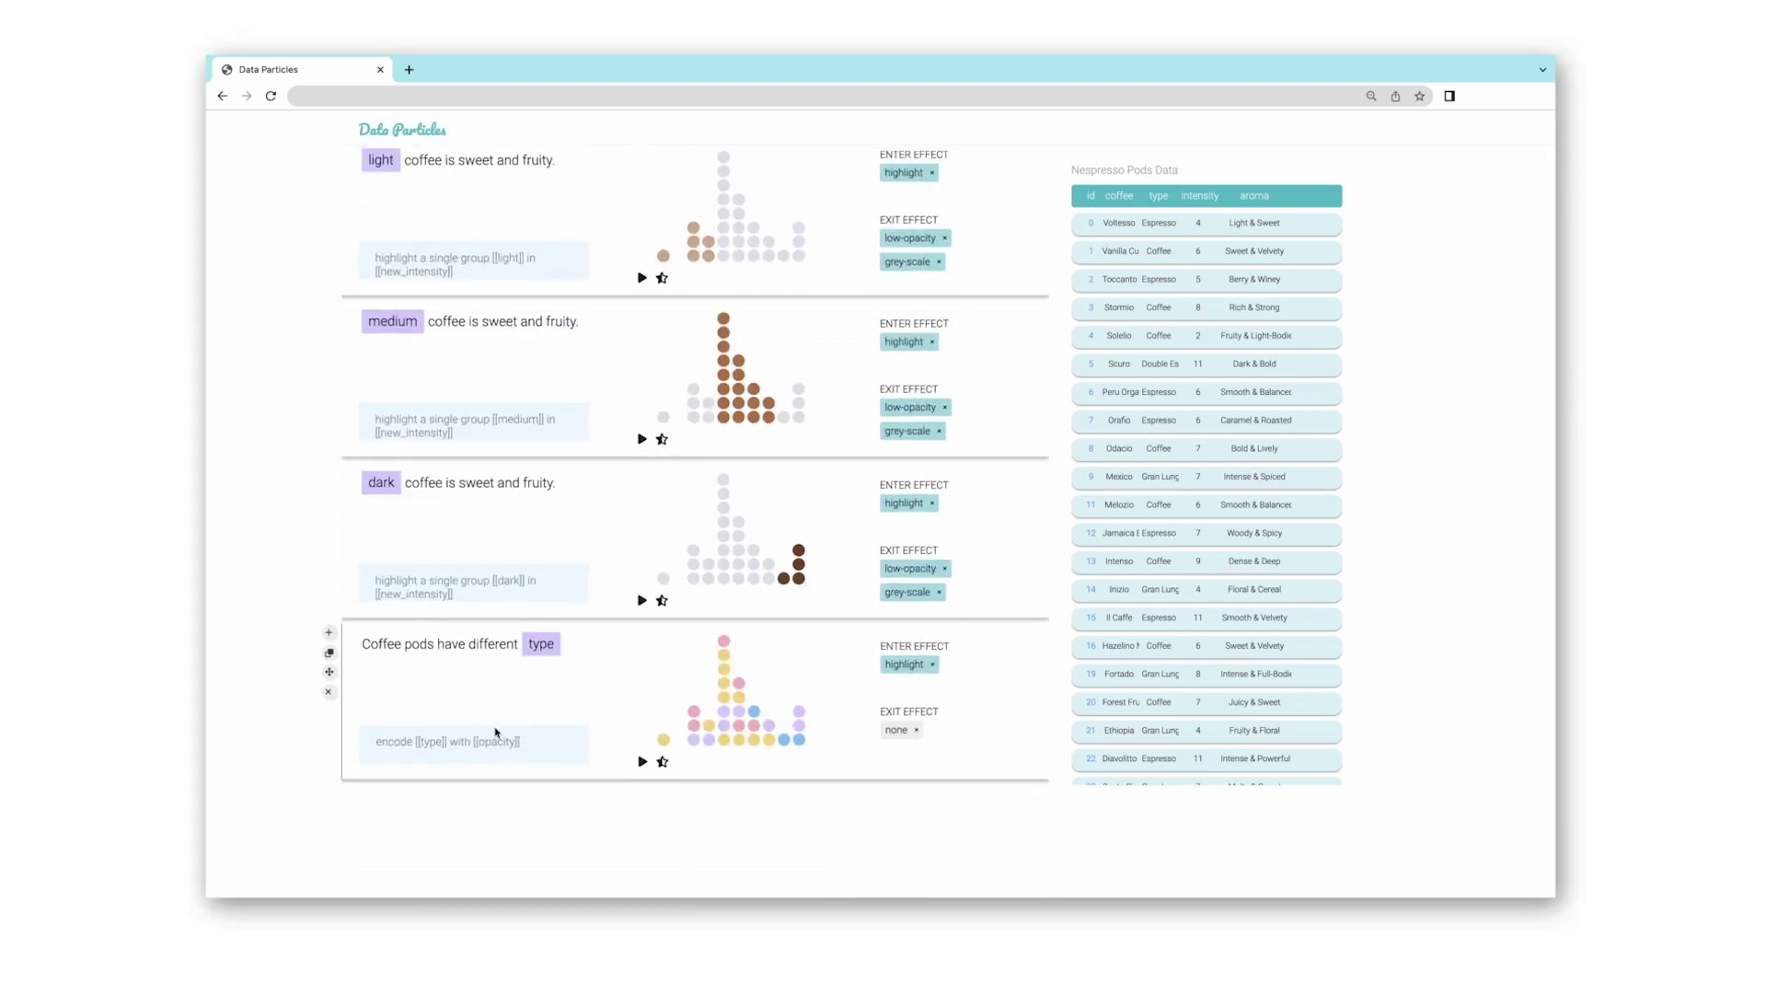
pyautogui.scroll(5, 495, 732)
pyautogui.scroll(-5, 495, 732)
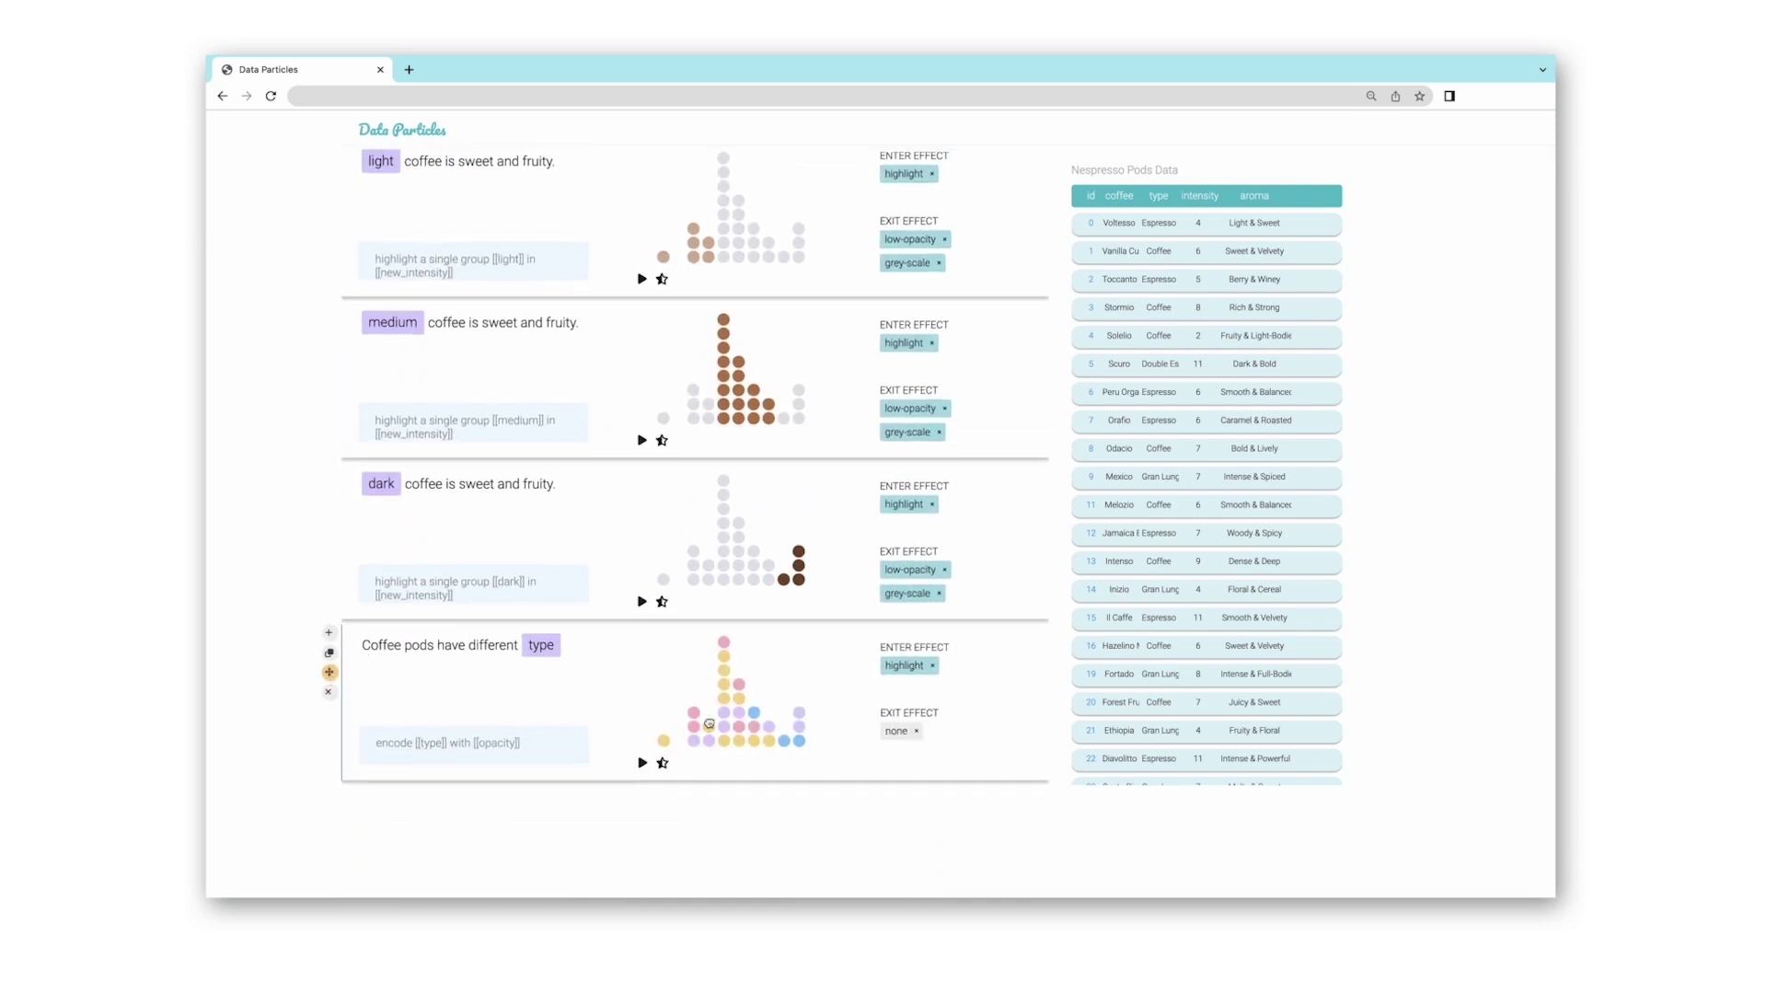
pyautogui.moveTo(709, 724); pyautogui.dragTo(750, 264)
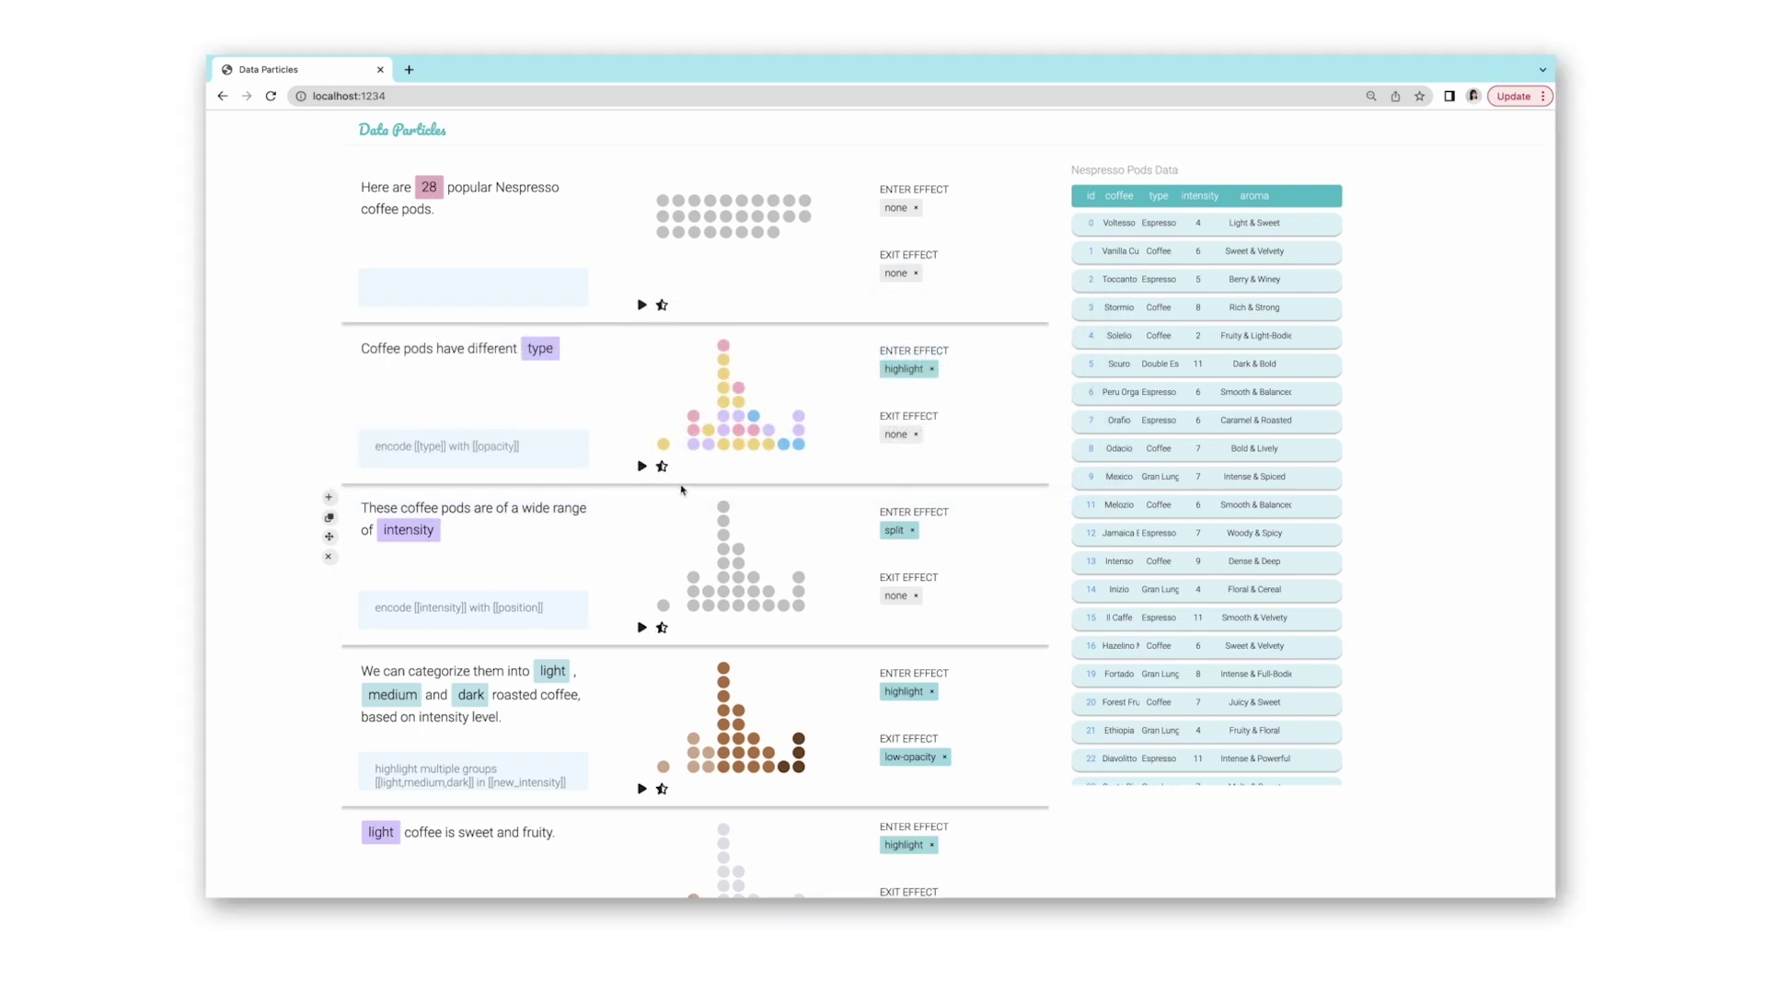
# Regenerate the charts of the type block and the intensity block to match the new story order.
pyautogui.click(662, 467)
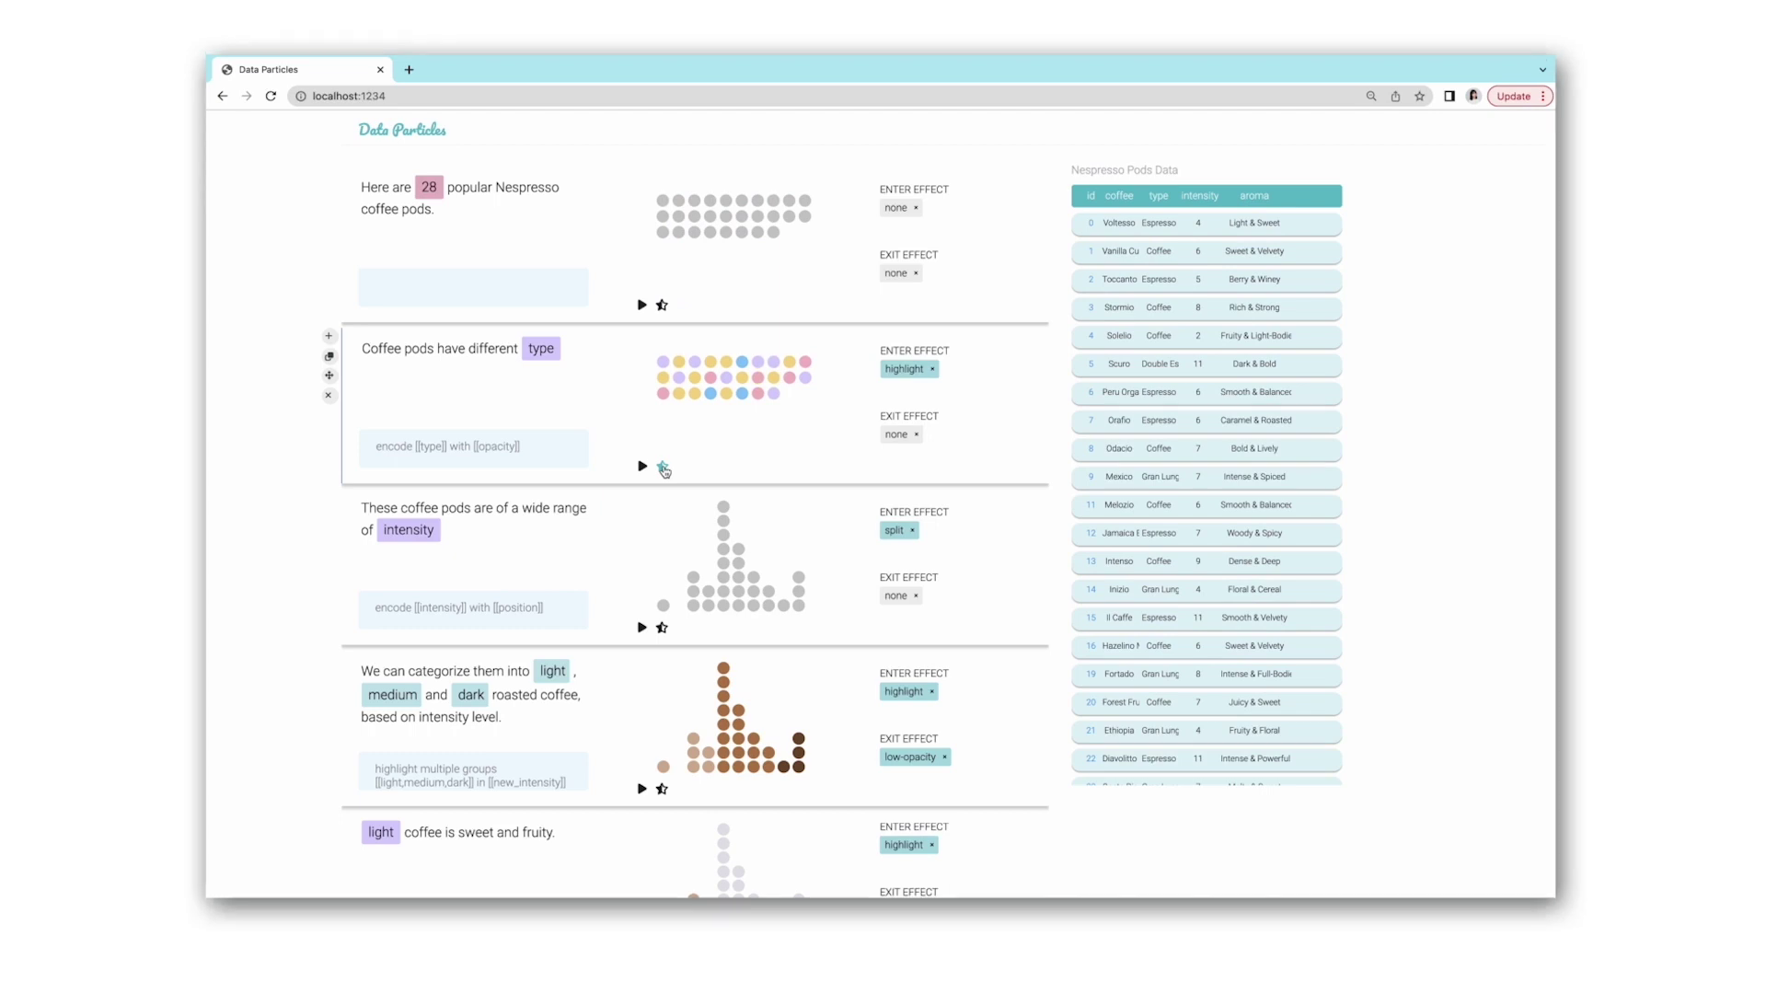
pyautogui.click(663, 630)
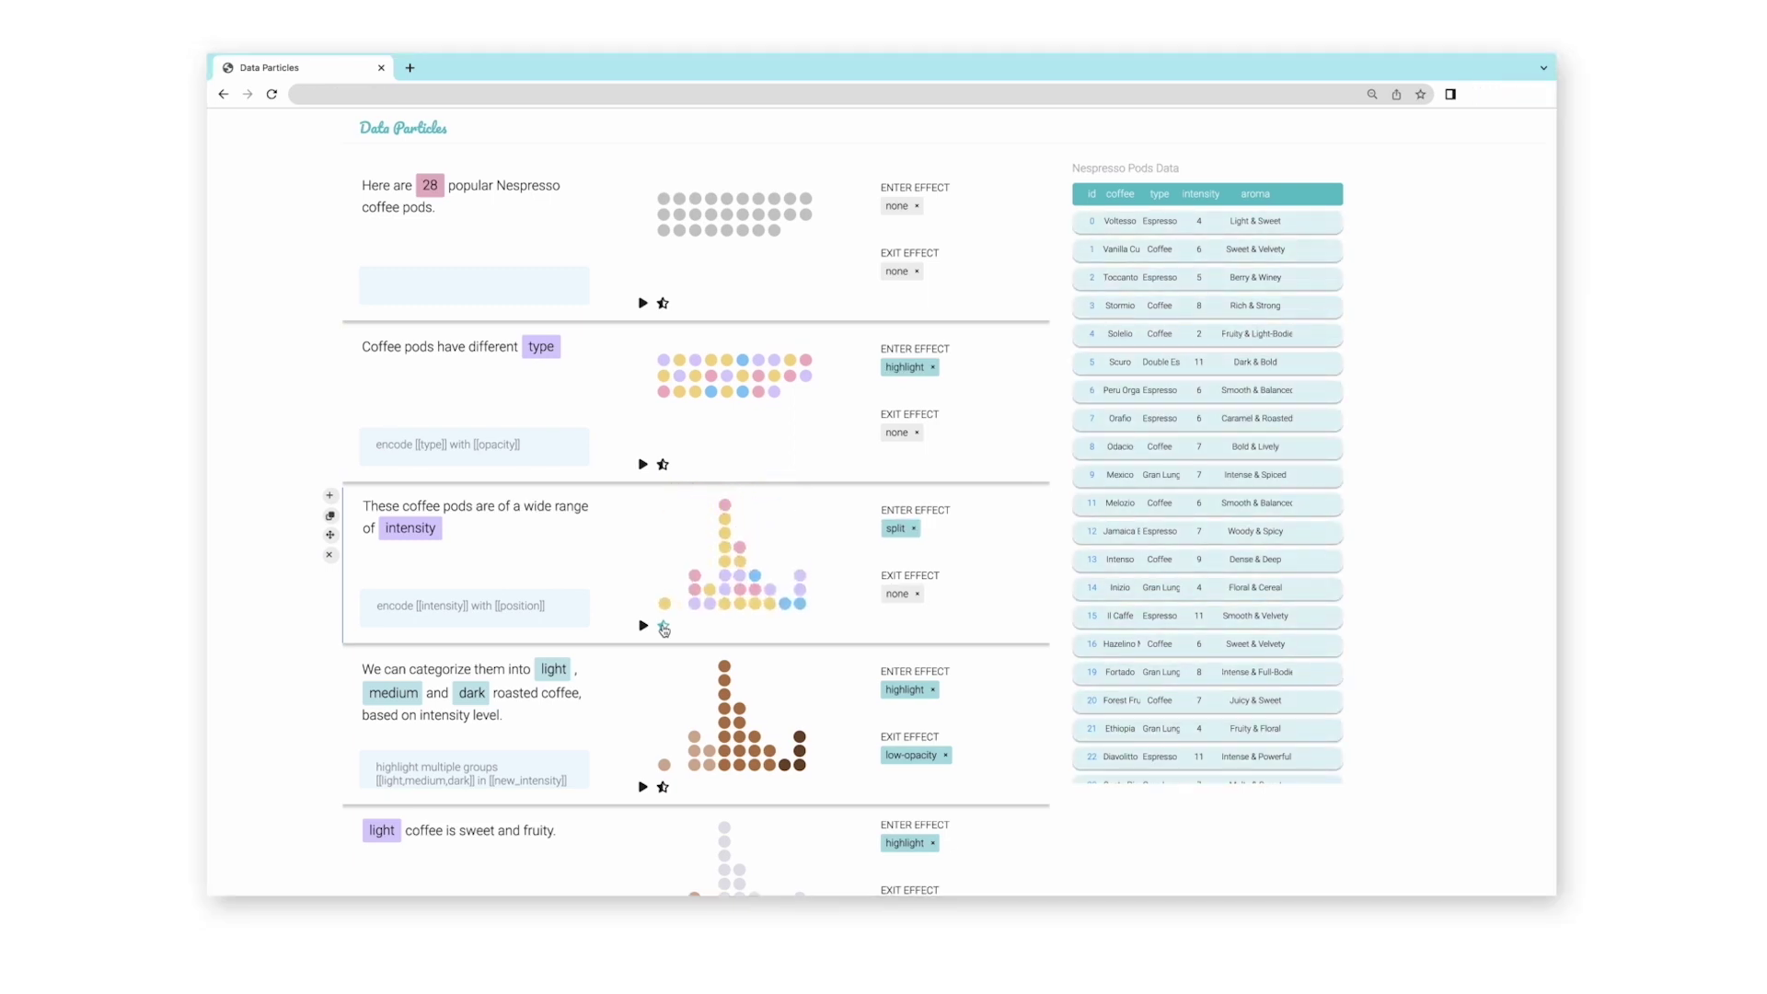
# Delete the intensity story block and apply coffeepod.svg to the dots in the opening block's chart.
pyautogui.click(330, 398)
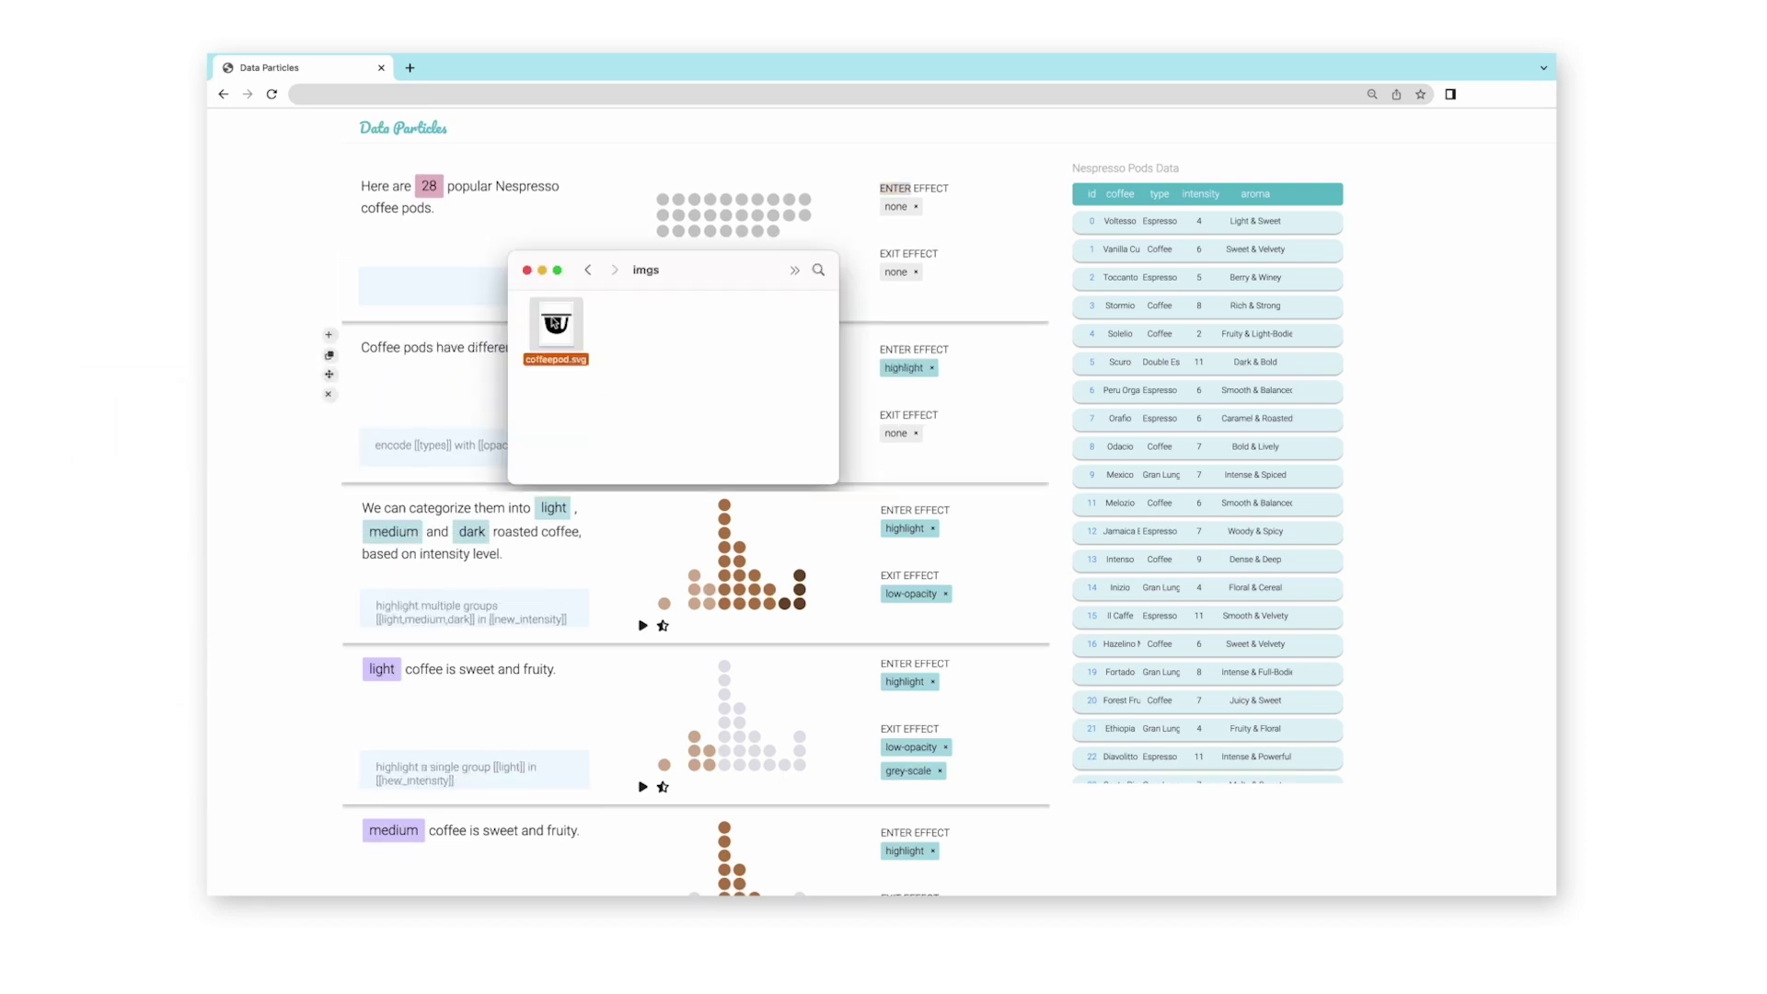
pyautogui.moveTo(554, 321); pyautogui.dragTo(712, 221)
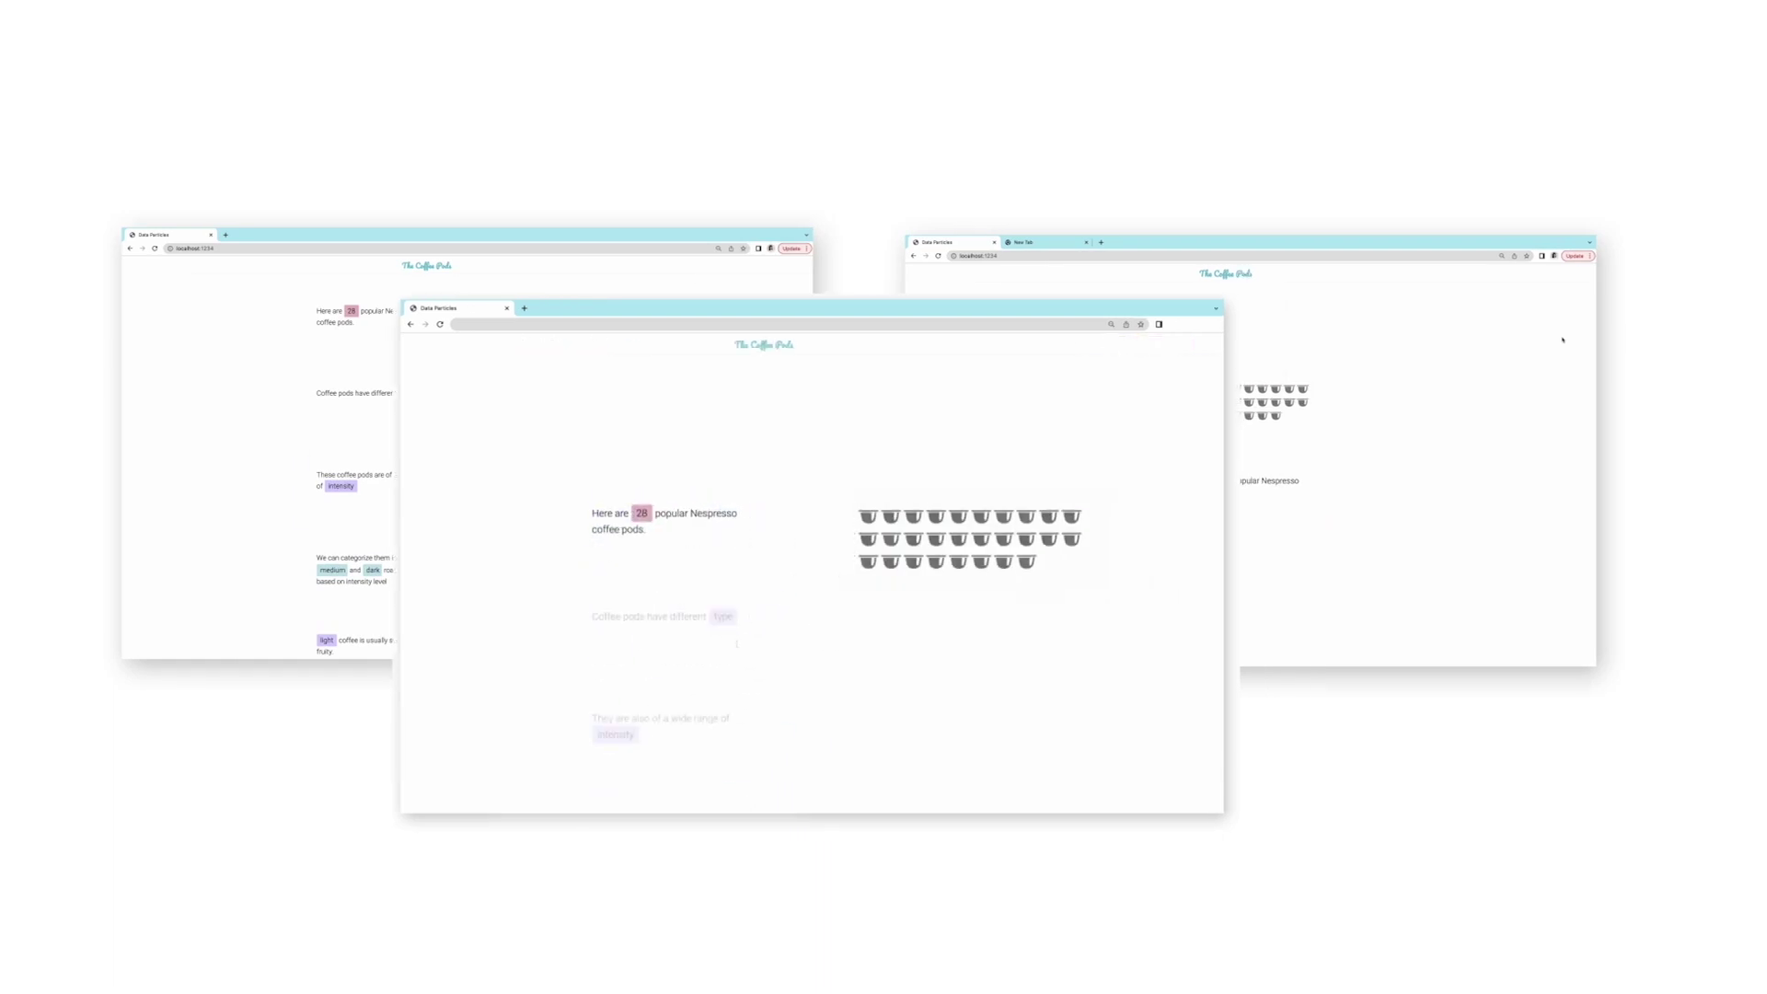
# View the finished coffee pods story from the opening block to the light, medium and dark categories.
pyautogui.scroll(-3, 736, 643)
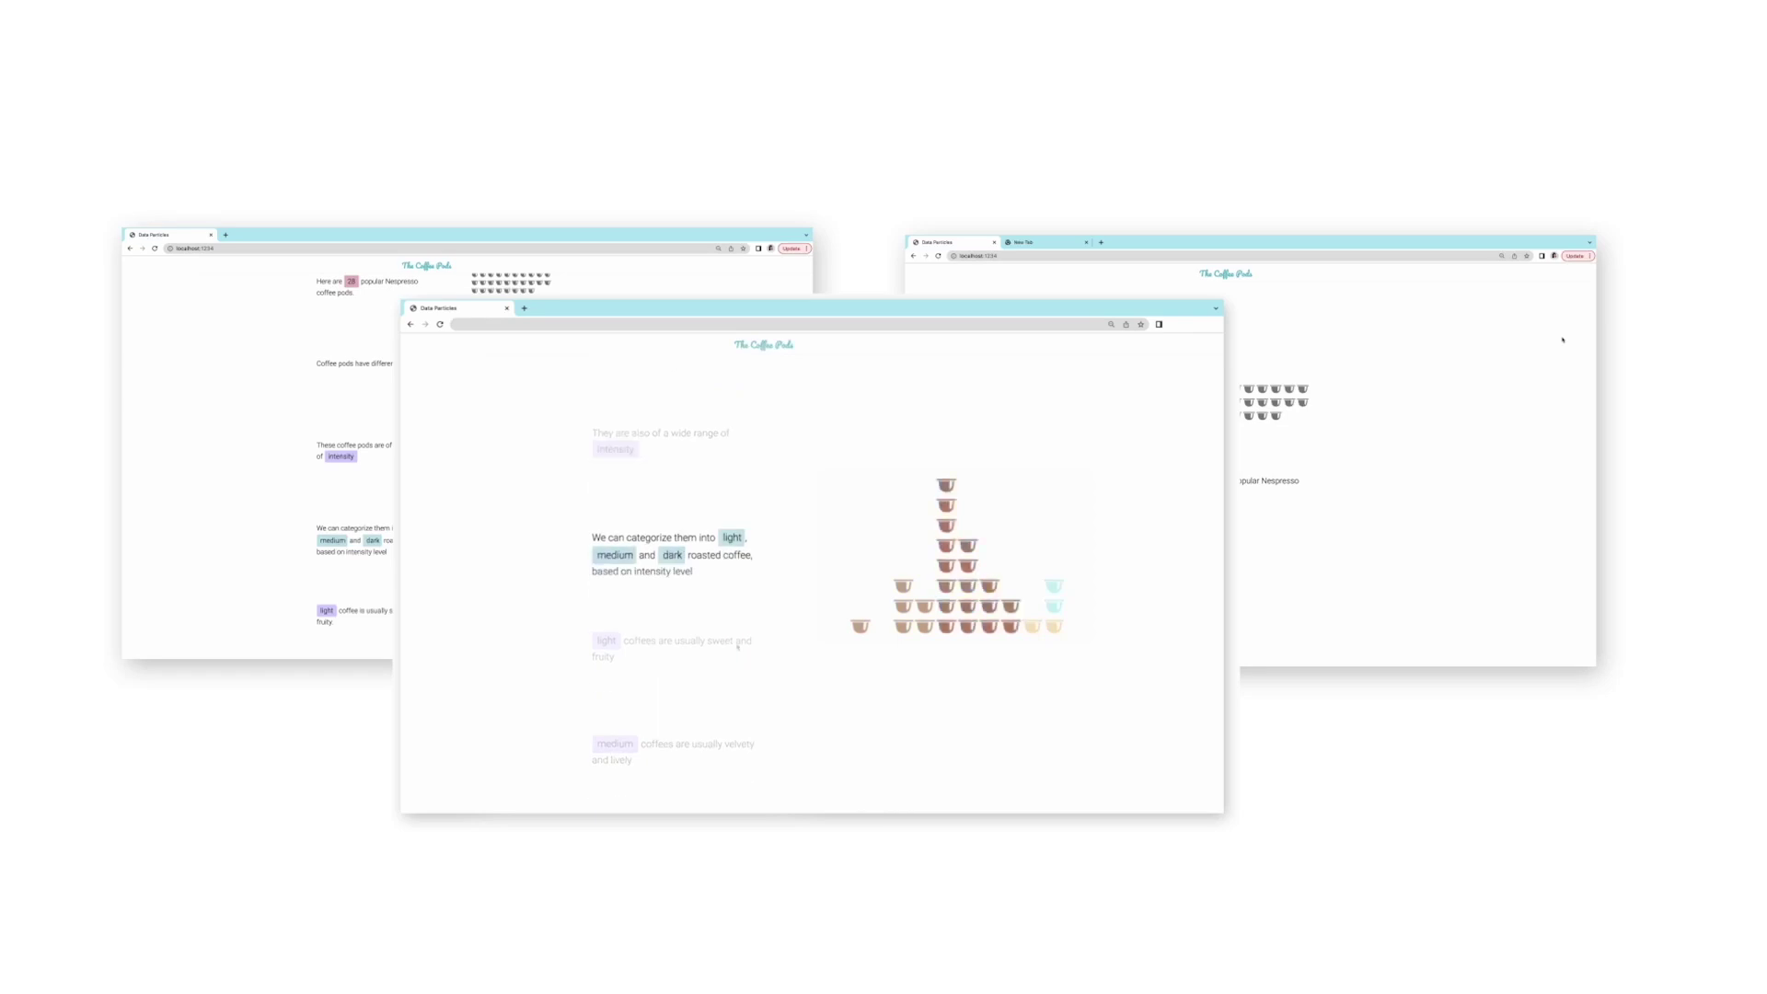